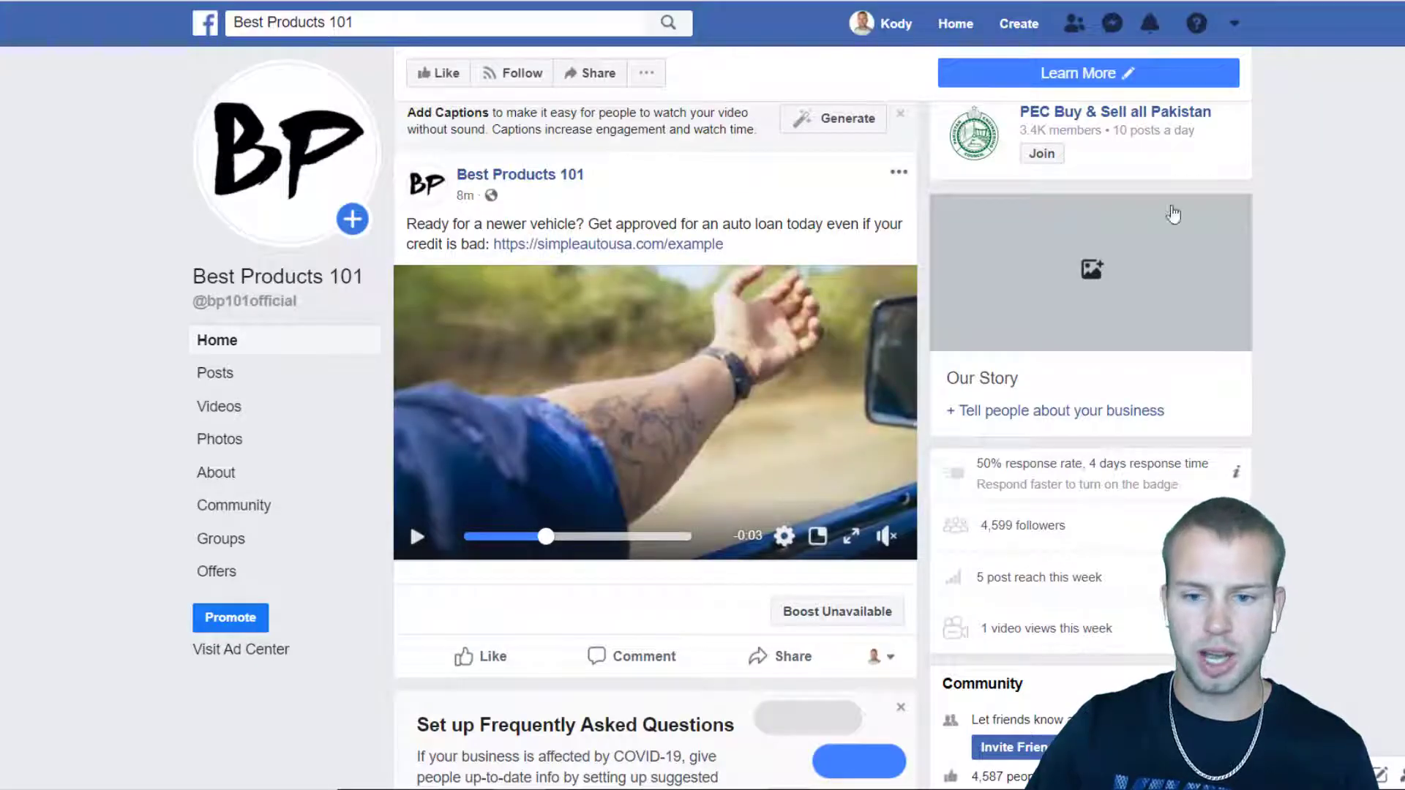
Cut the leftover auto-loan draft text from the page's Create Post box.
{"action": "scroll", "coordinate": [1173, 215], "scroll_direction": "up", "scroll_amount": 1}
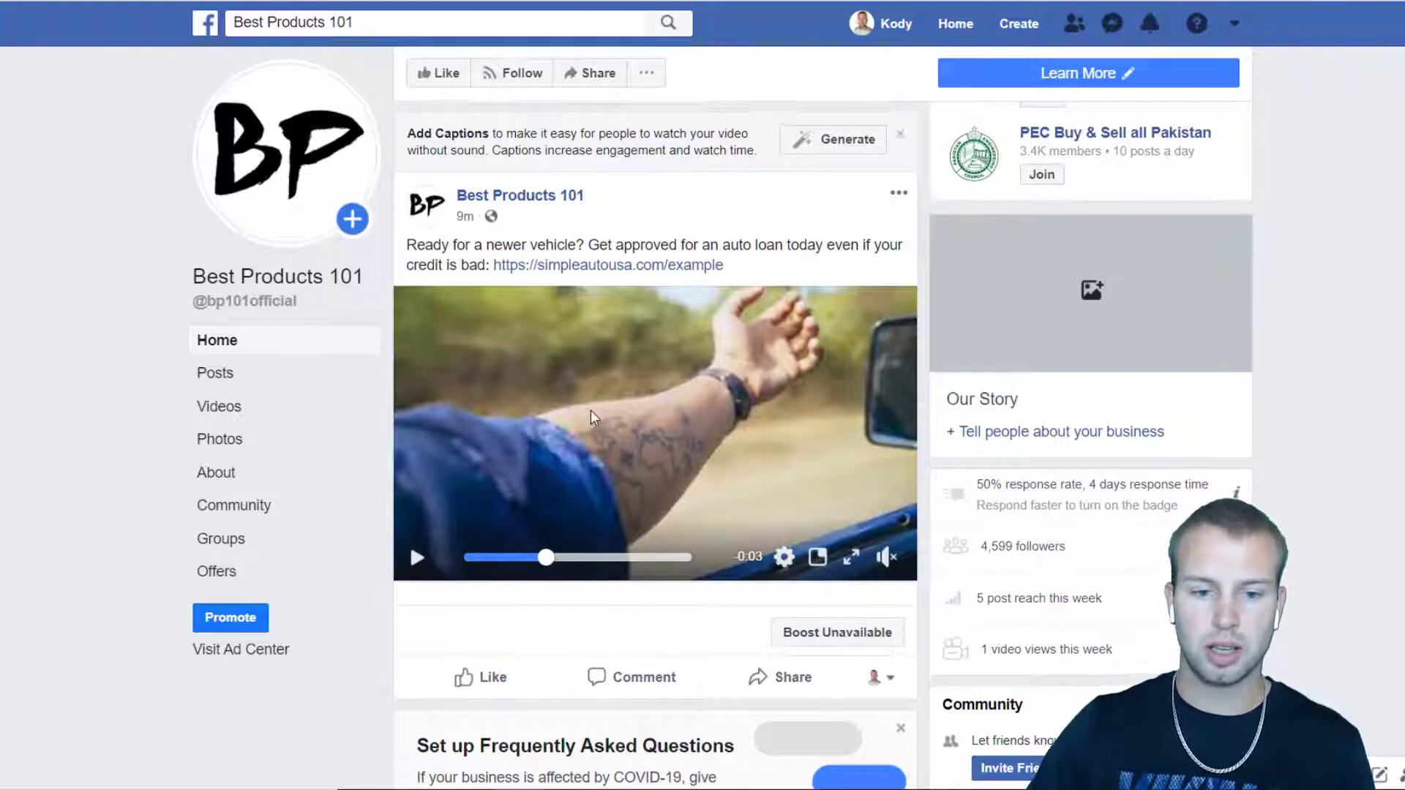
{"action": "scroll", "coordinate": [590, 409], "scroll_direction": "up", "scroll_amount": 3}
{"action": "scroll", "coordinate": [805, 380], "scroll_direction": "down", "scroll_amount": 6}
{"action": "scroll", "coordinate": [1051, 357], "scroll_direction": "up", "scroll_amount": 2}
{"action": "scroll", "coordinate": [1051, 357], "scroll_direction": "up", "scroll_amount": 2}
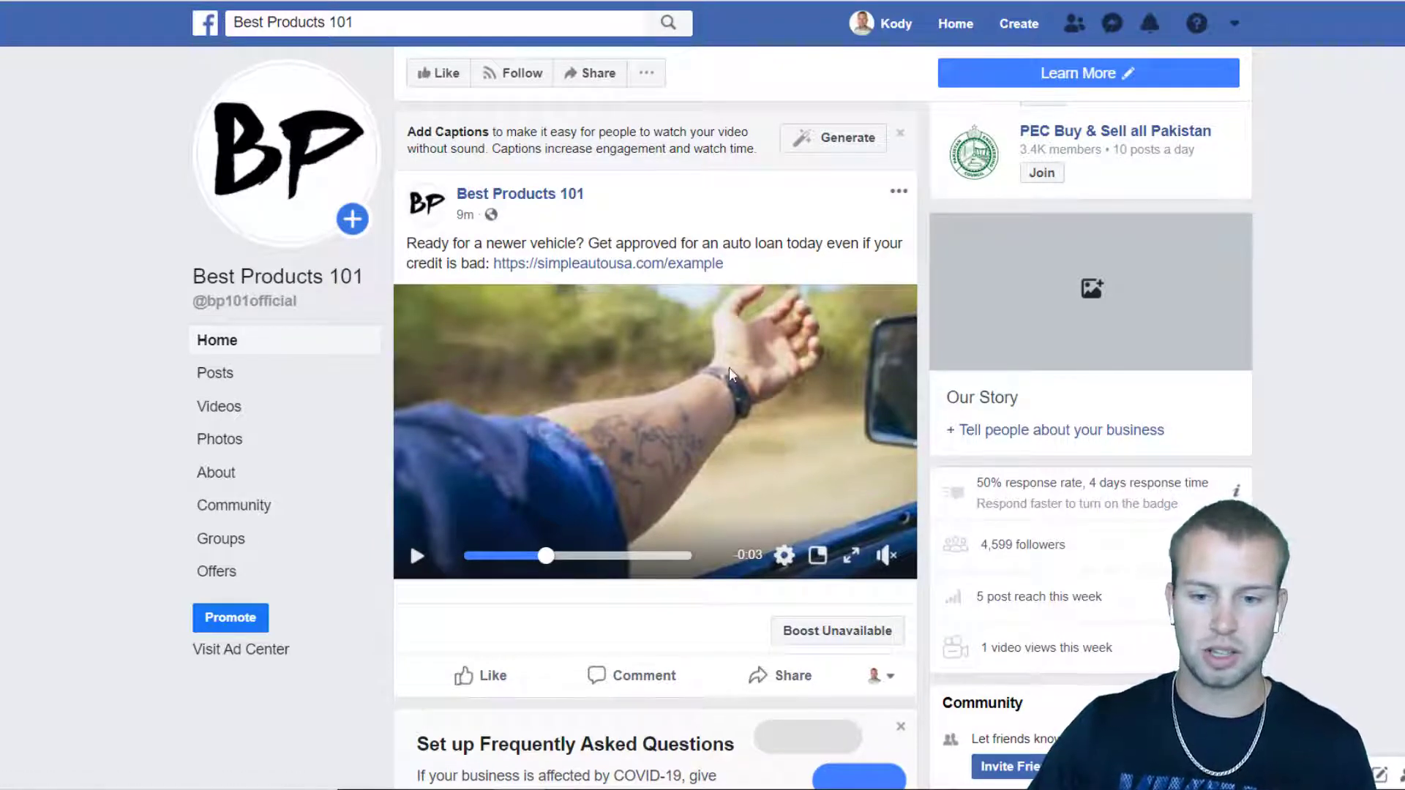
{"action": "scroll", "coordinate": [647, 331], "scroll_direction": "up", "scroll_amount": 1}
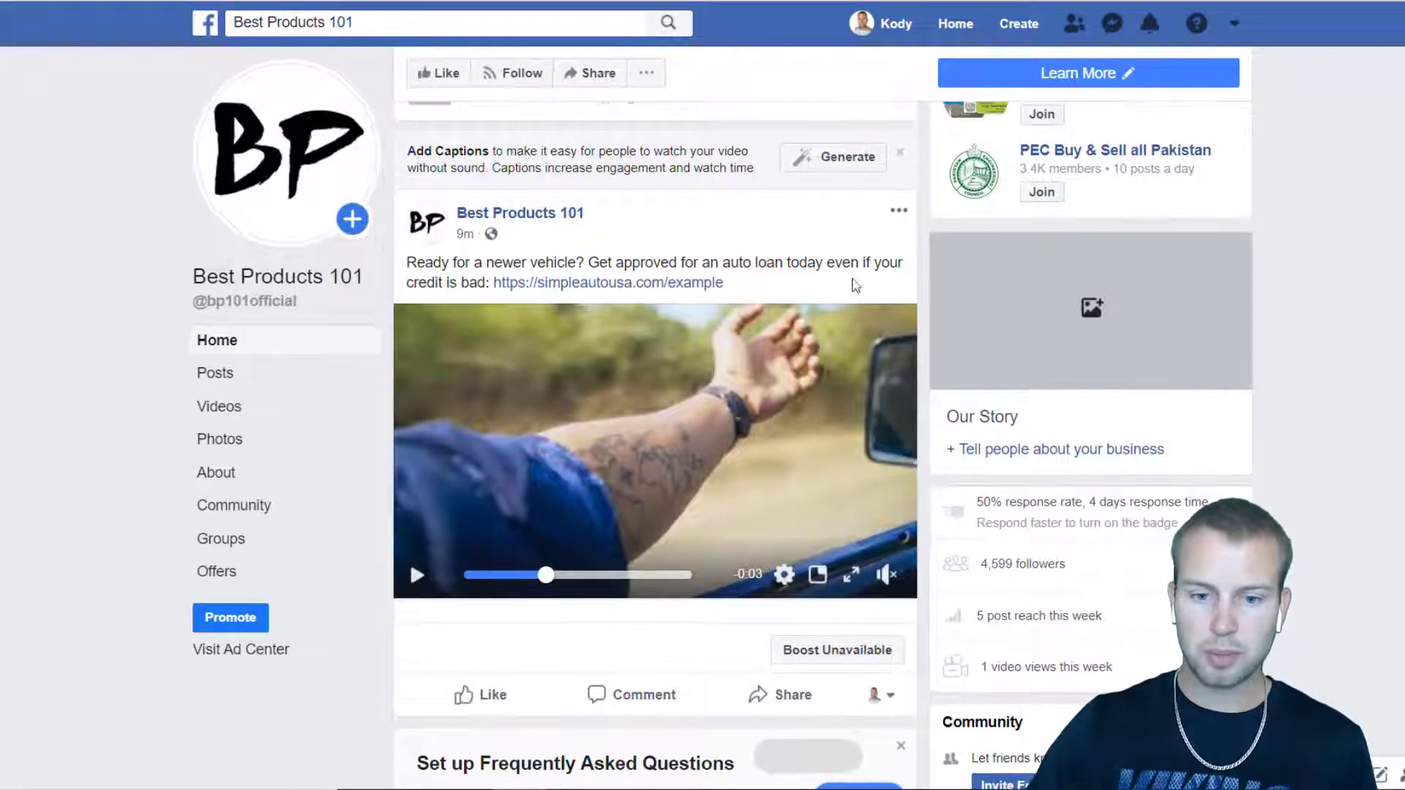
{"action": "scroll", "coordinate": [655, 439], "scroll_direction": "up", "scroll_amount": 4}
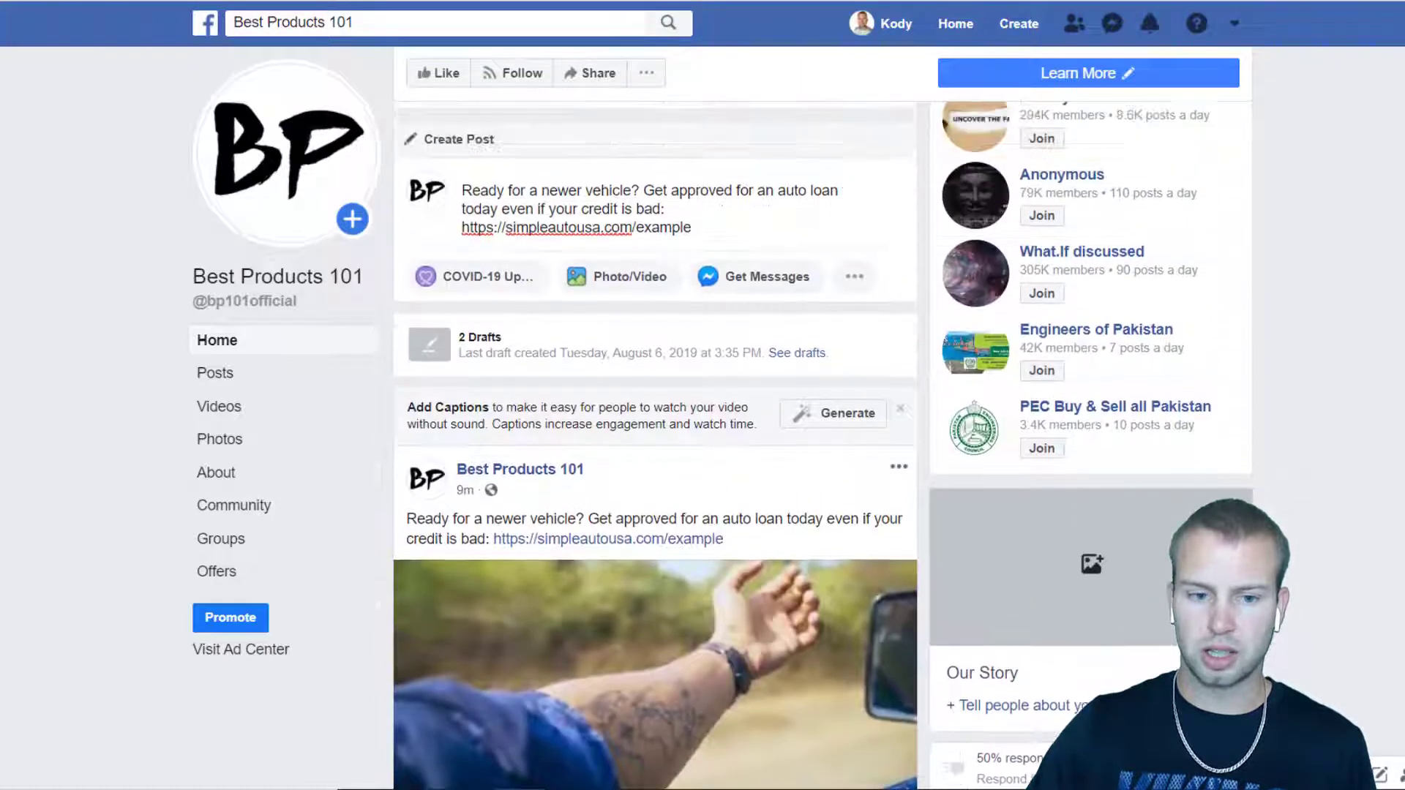
{"action": "scroll", "coordinate": [655, 439], "scroll_direction": "down", "scroll_amount": 2}
{"action": "scroll", "coordinate": [761, 242], "scroll_direction": "up", "scroll_amount": 1}
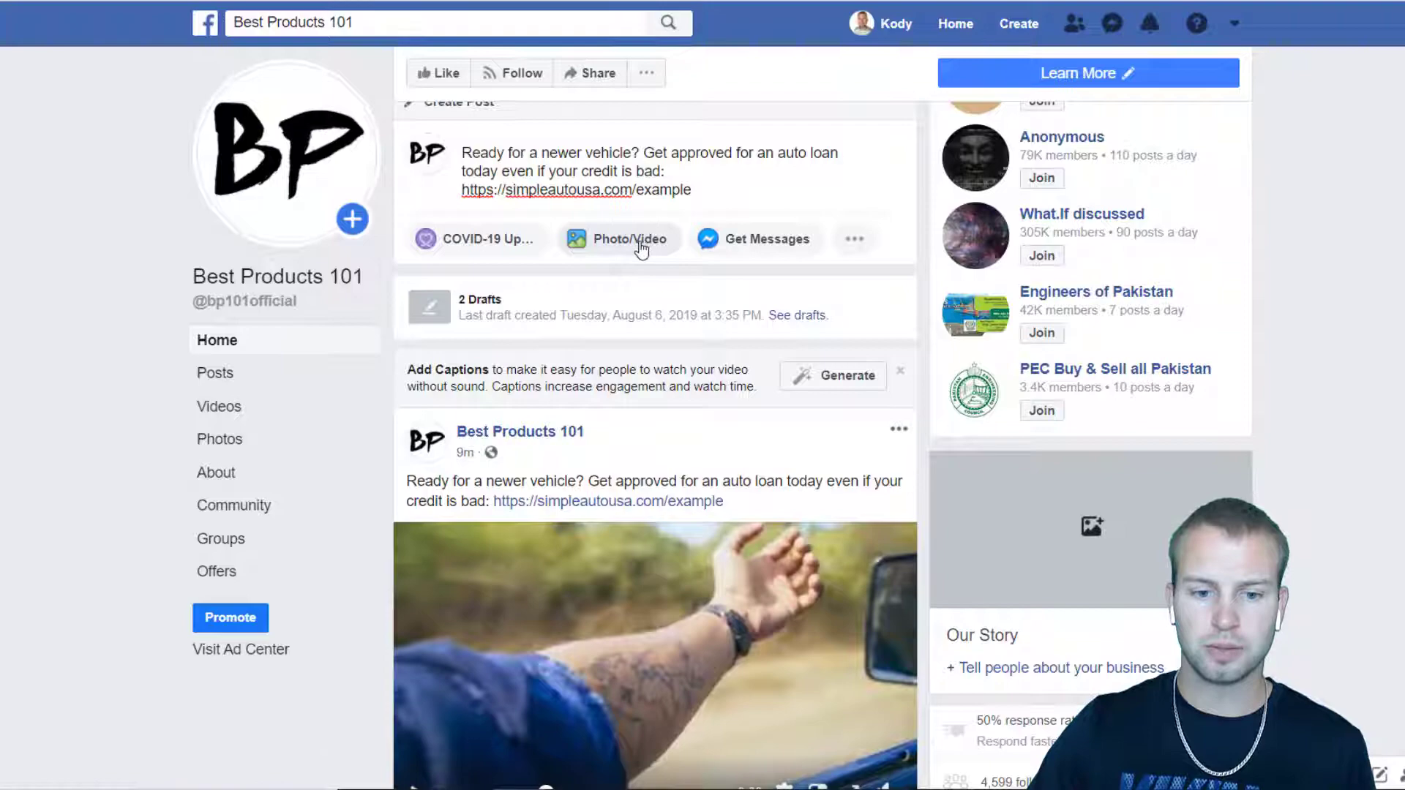
{"action": "left_click_drag", "start_coordinate": [700, 189], "coordinate": [468, 152]}
{"action": "key", "text": "ctrl+x"}
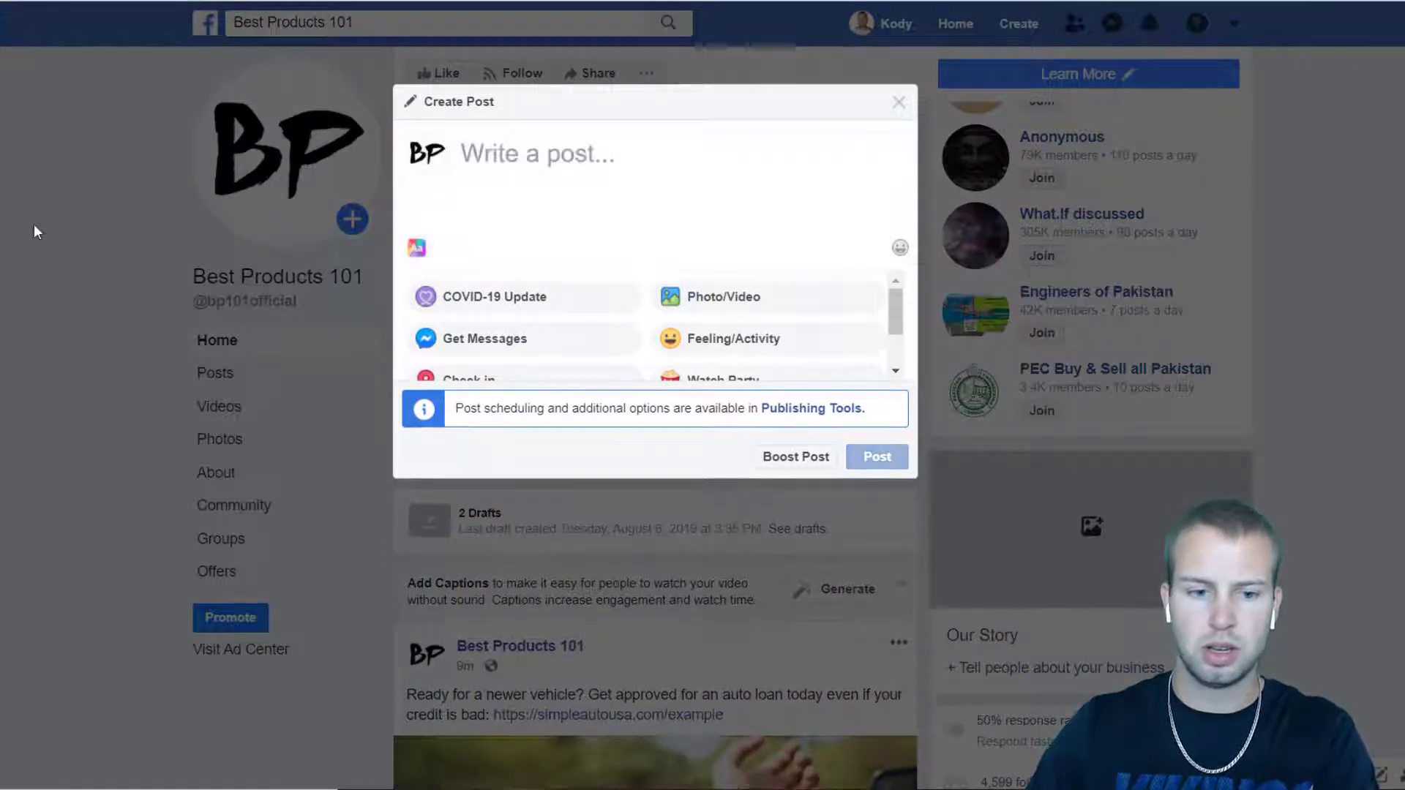
Close the composer, reopen it to confirm it is empty, and close it again.
{"action": "left_click", "coordinate": [34, 224]}
{"action": "left_click", "coordinate": [564, 399]}
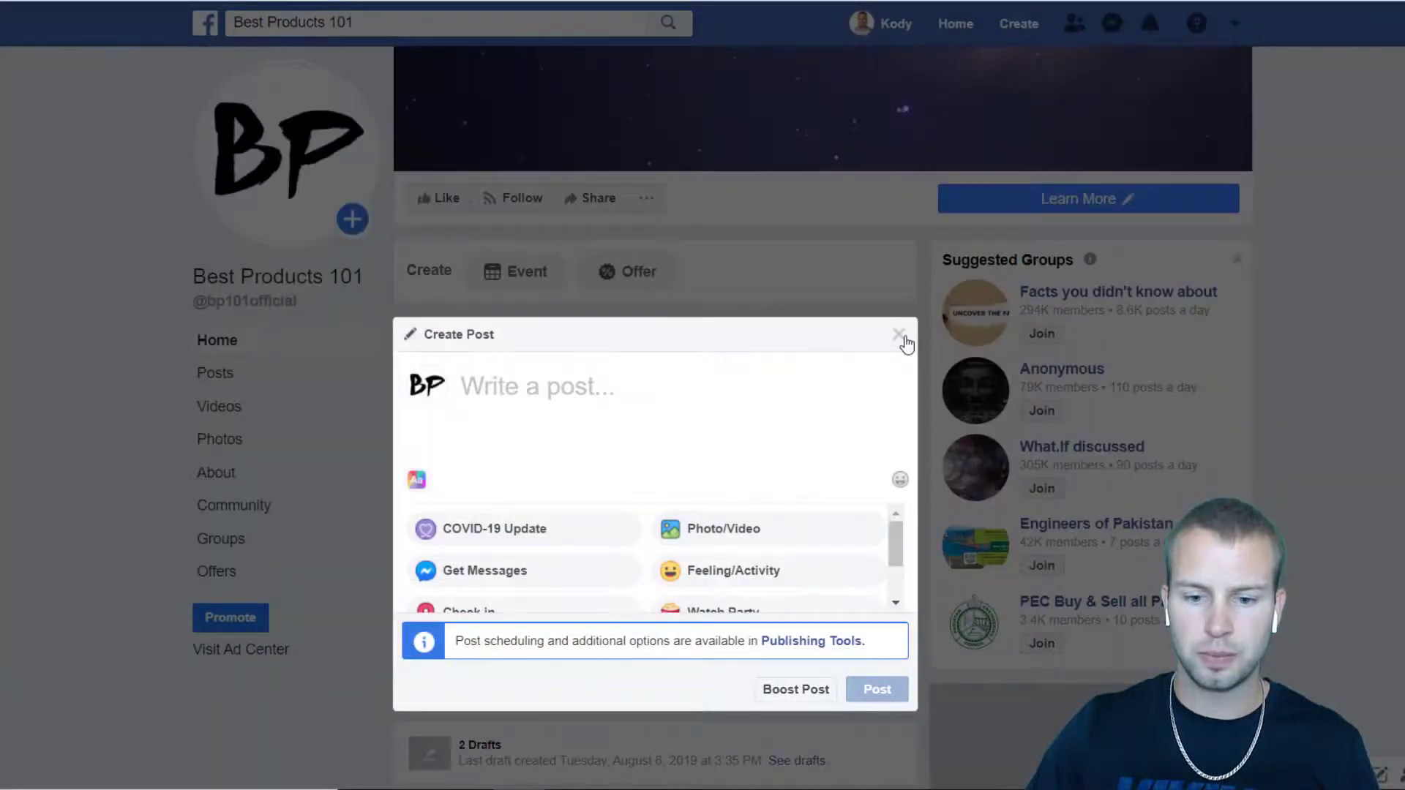
{"action": "left_click", "coordinate": [899, 334]}
{"action": "scroll", "coordinate": [126, 388], "scroll_direction": "down", "scroll_amount": 5}
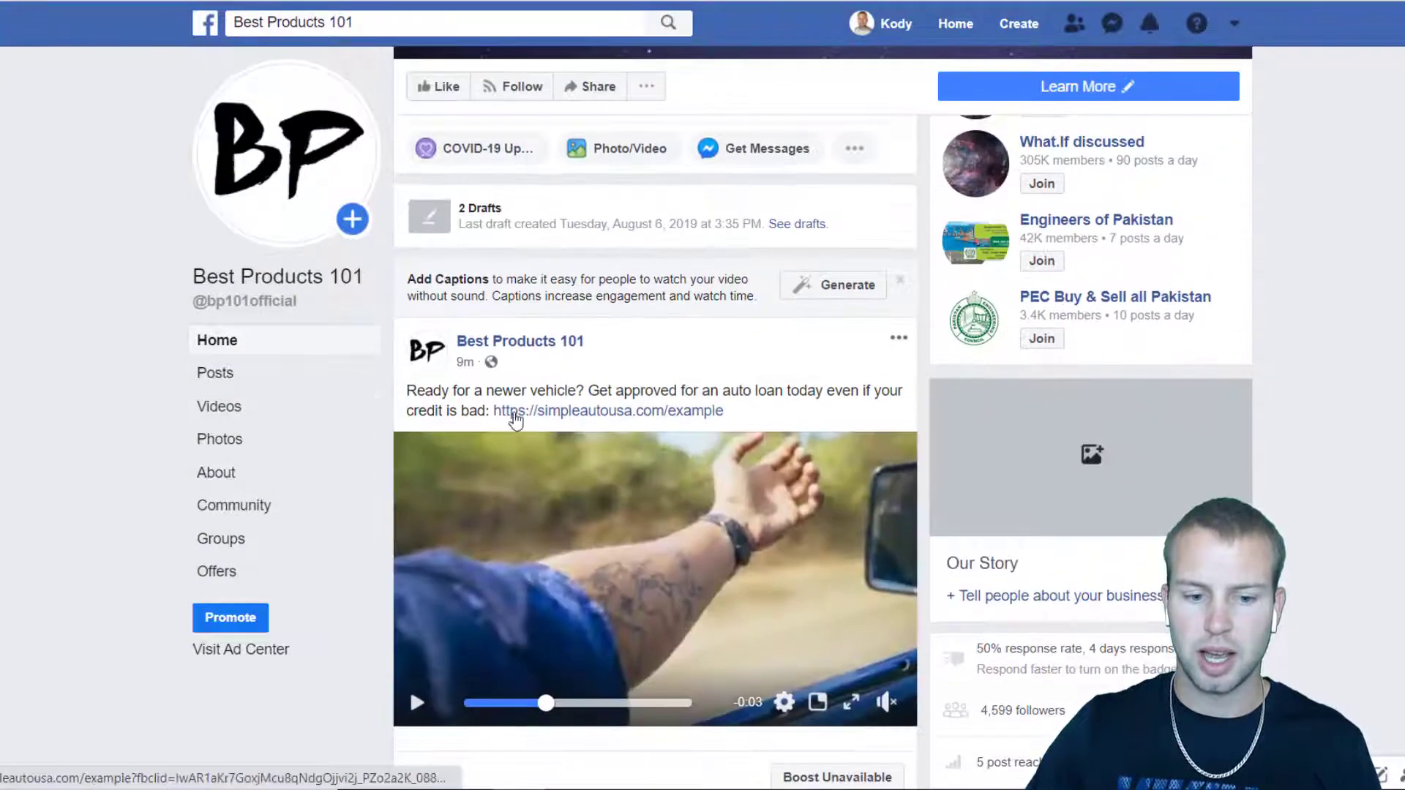
{"action": "left_click_drag", "start_coordinate": [406, 391], "coordinate": [640, 391]}
{"action": "left_click", "coordinate": [640, 392]}
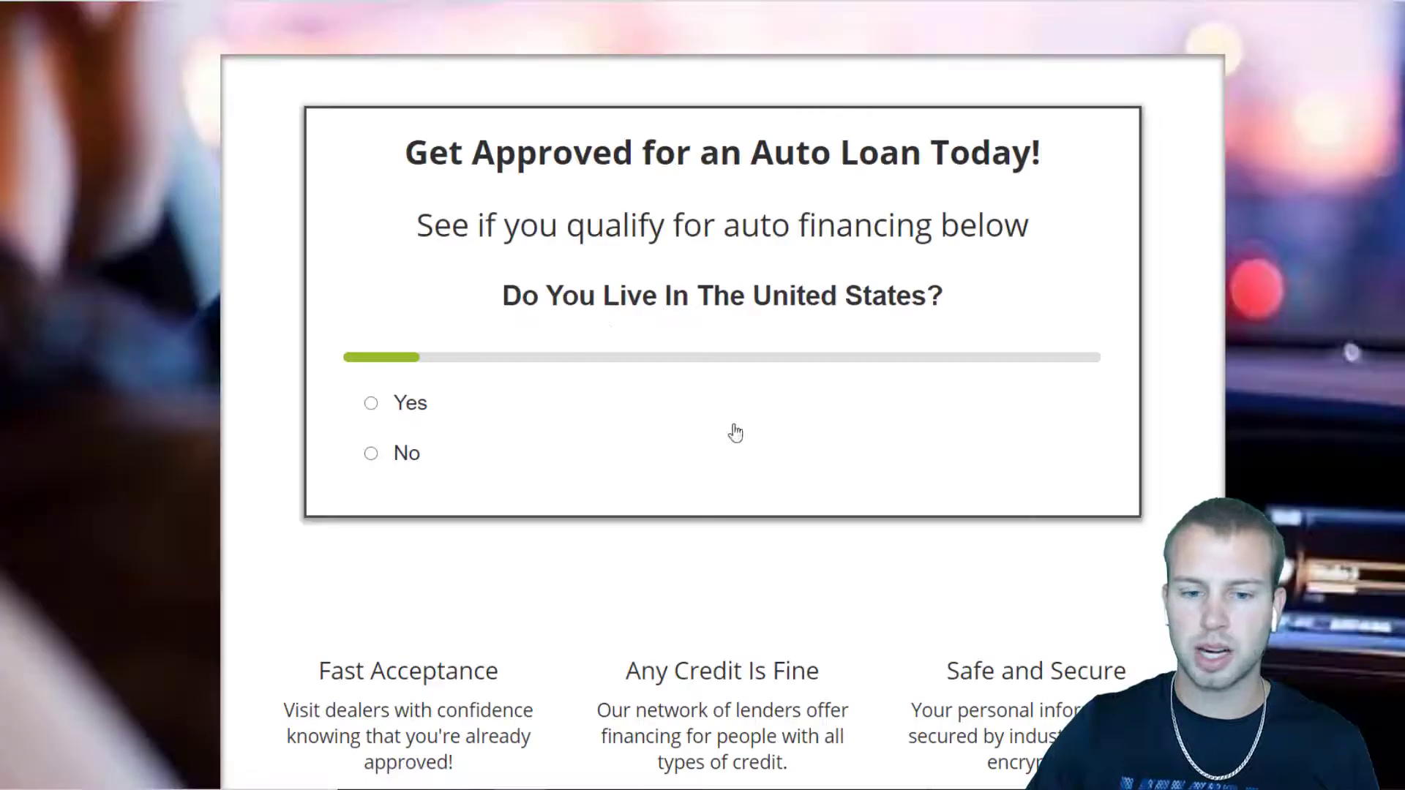
{"action": "left_click", "coordinate": [527, 413]}
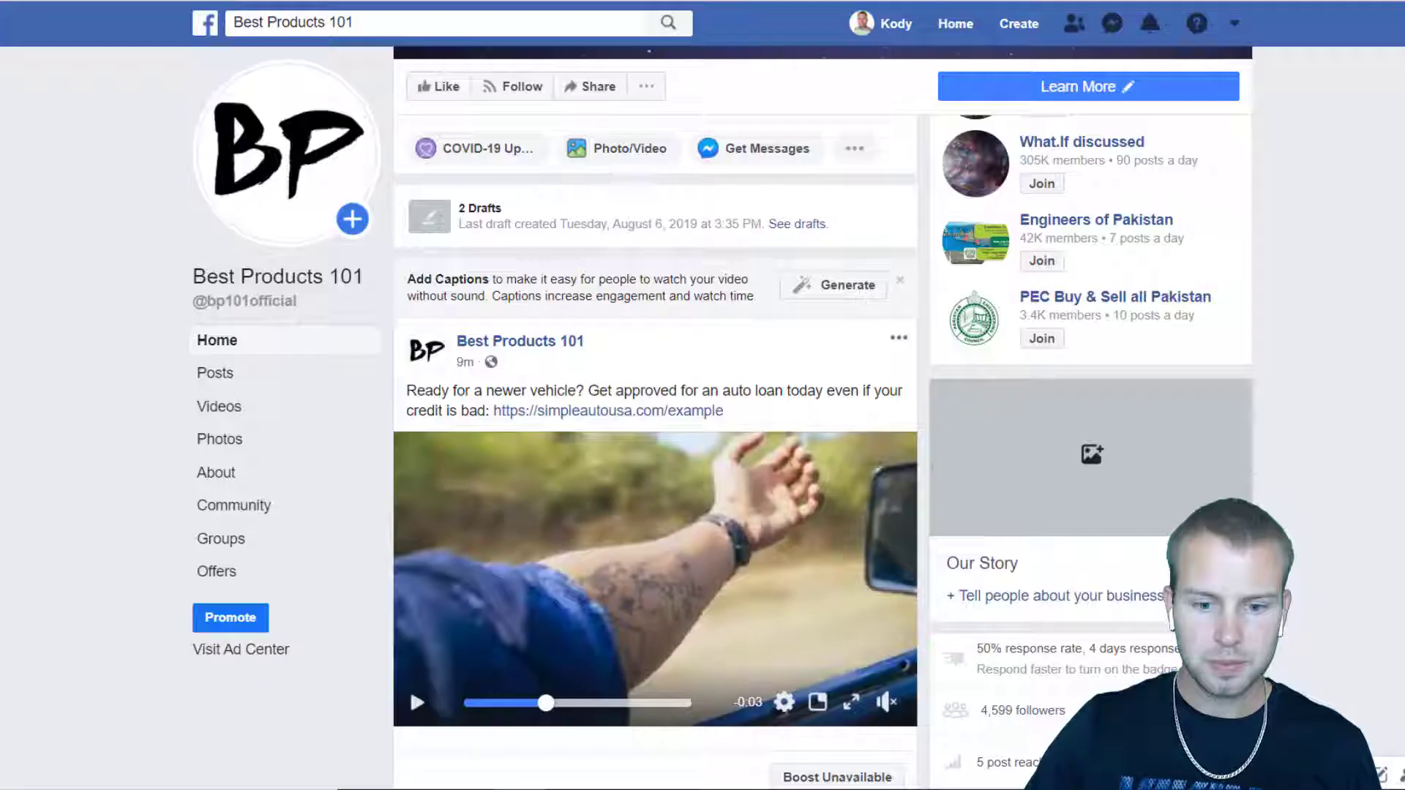
Scroll the Exisiting Post Example ad's edit form down to the Ad Setup section.
{"action": "scroll", "coordinate": [807, 405], "scroll_direction": "down", "scroll_amount": 1}
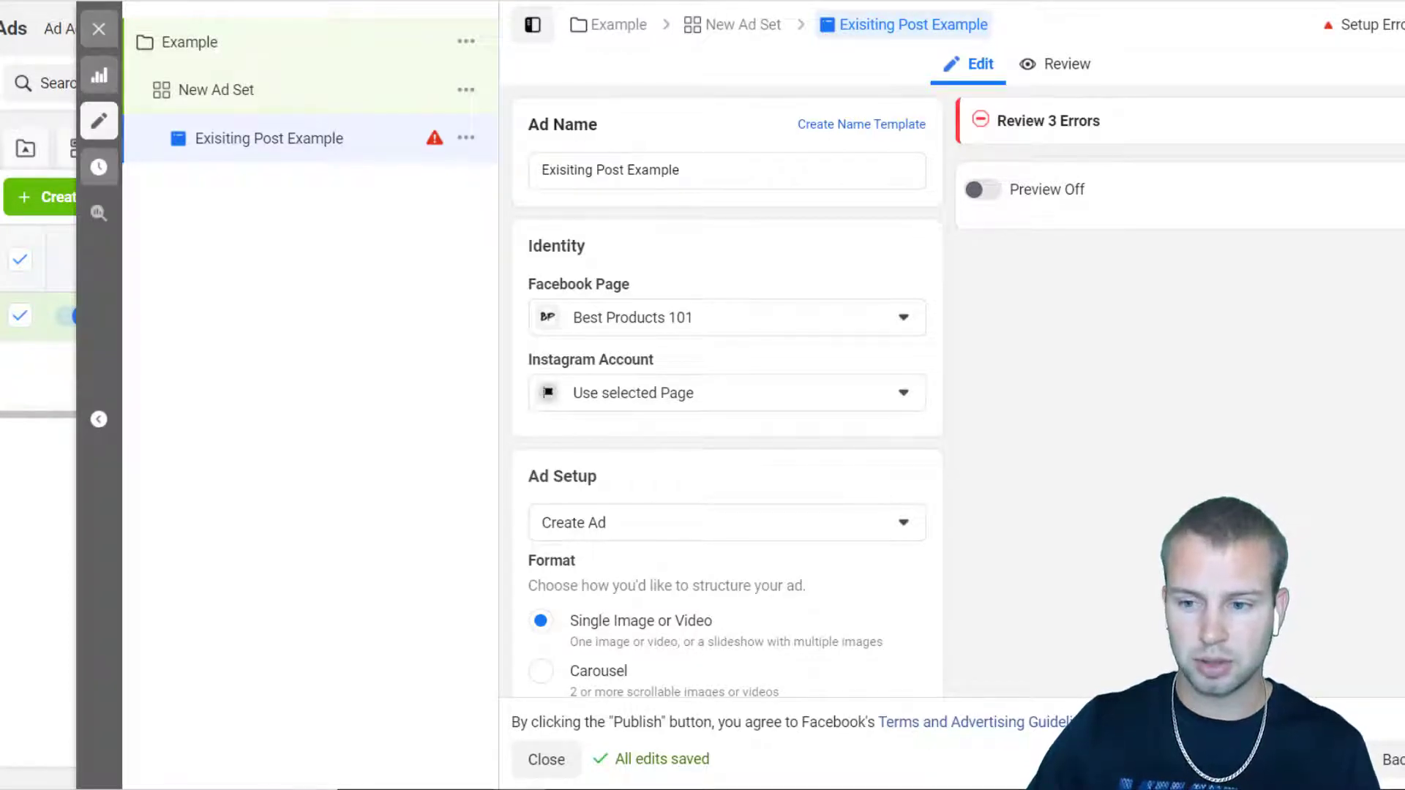
{"action": "scroll", "coordinate": [708, 252], "scroll_direction": "down", "scroll_amount": 1}
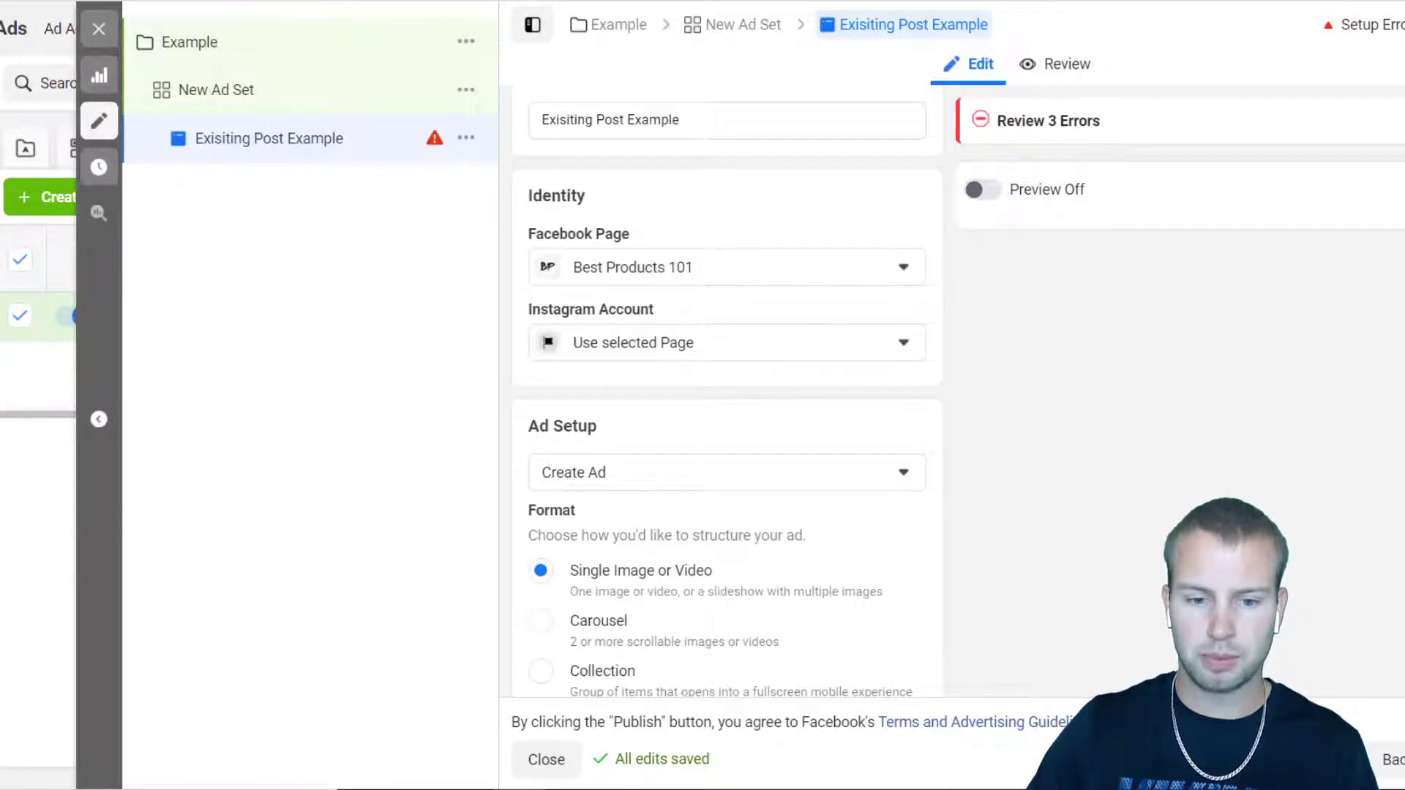
{"action": "scroll", "coordinate": [726, 388], "scroll_direction": "down", "scroll_amount": 5}
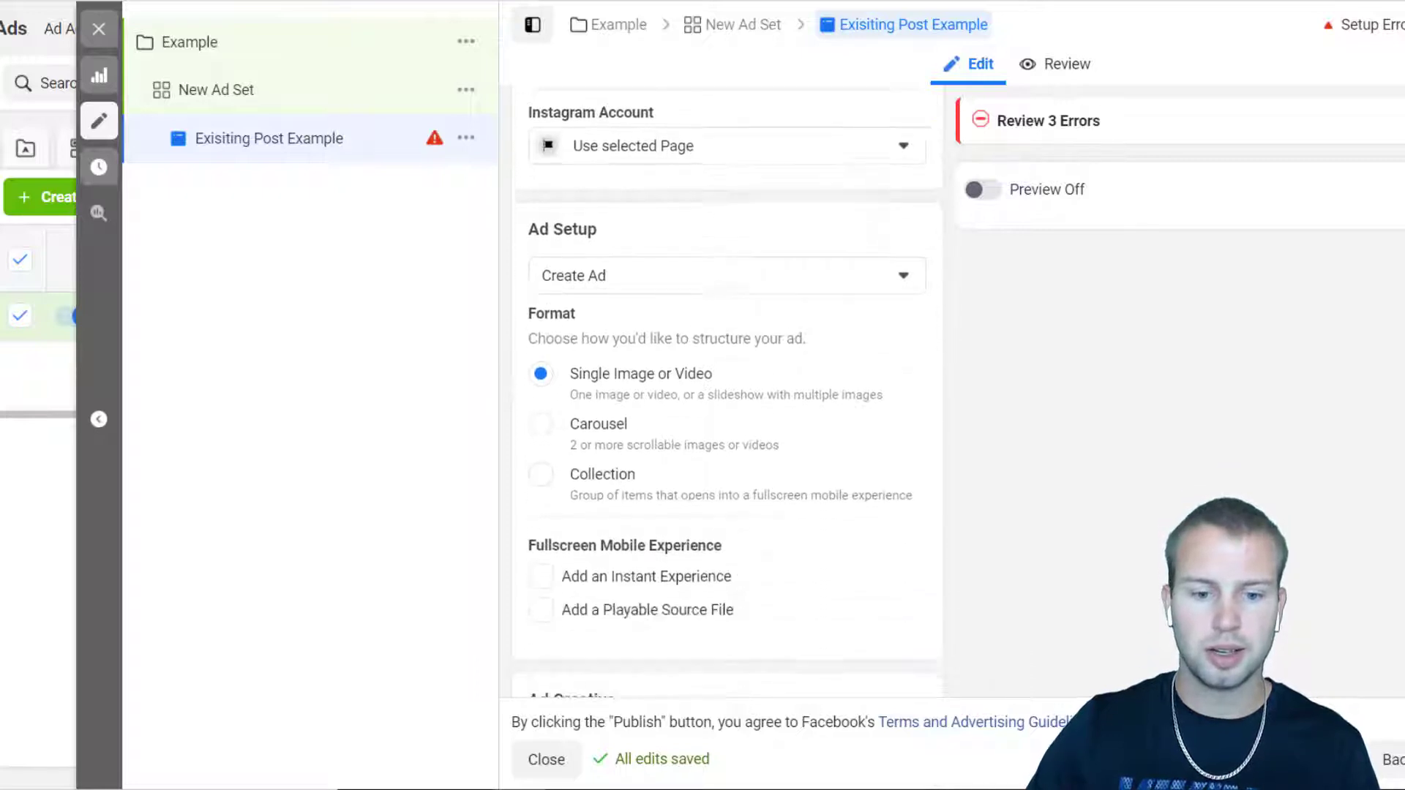
Switch Ad Setup to Use Existing Post, leave the post ID empty, and bring up Select Post.
{"action": "left_click", "coordinate": [883, 239]}
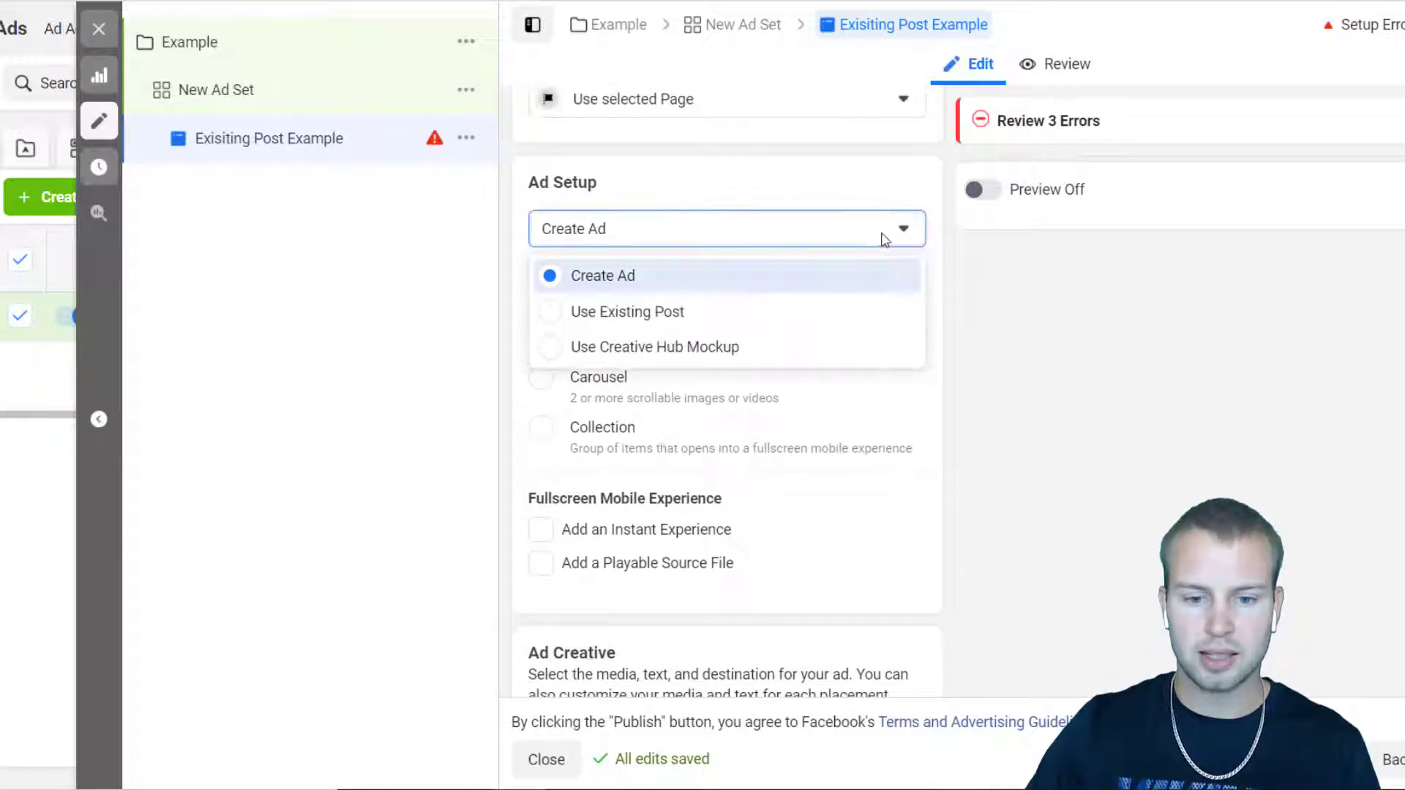
{"action": "left_click", "coordinate": [631, 315]}
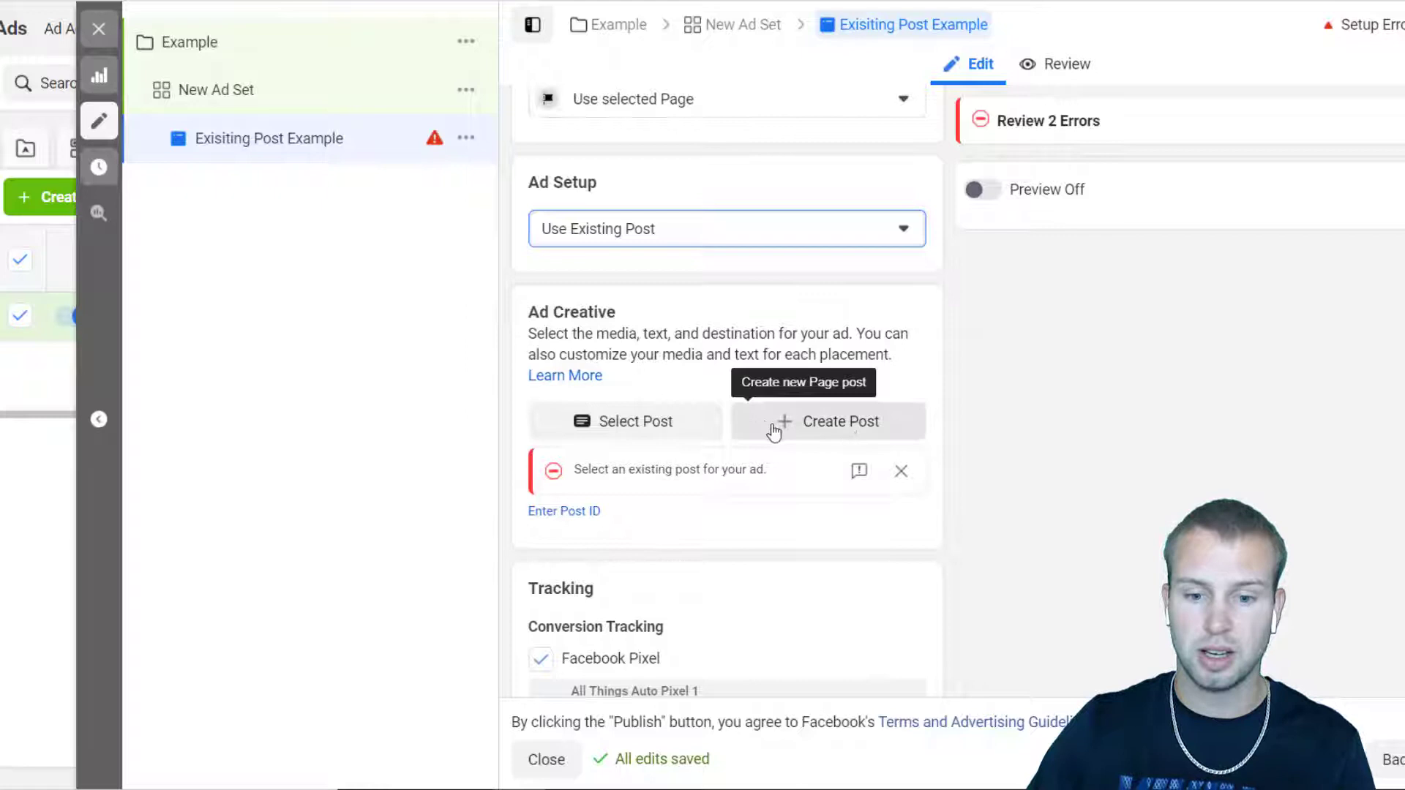
{"action": "left_click", "coordinate": [565, 515]}
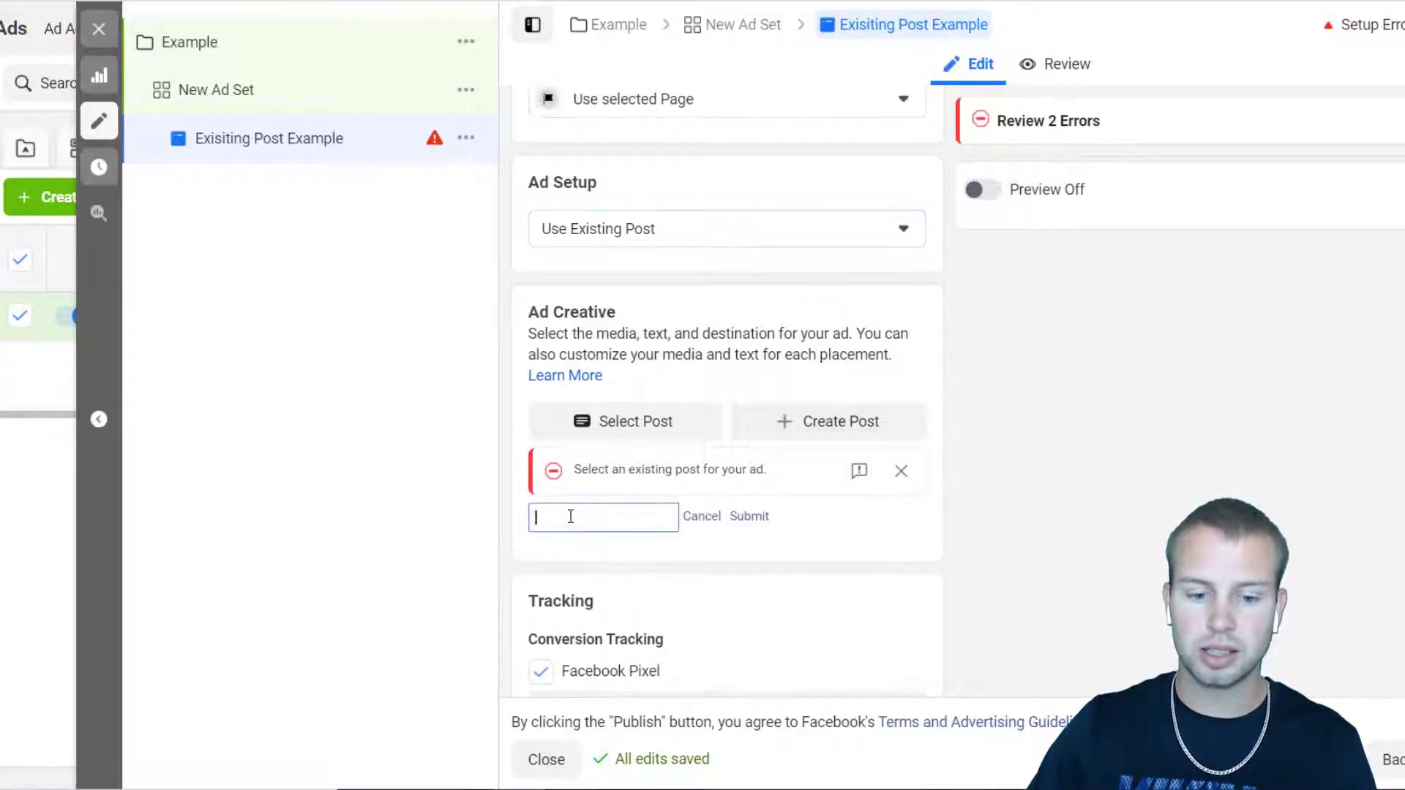
{"action": "left_click", "coordinate": [991, 519]}
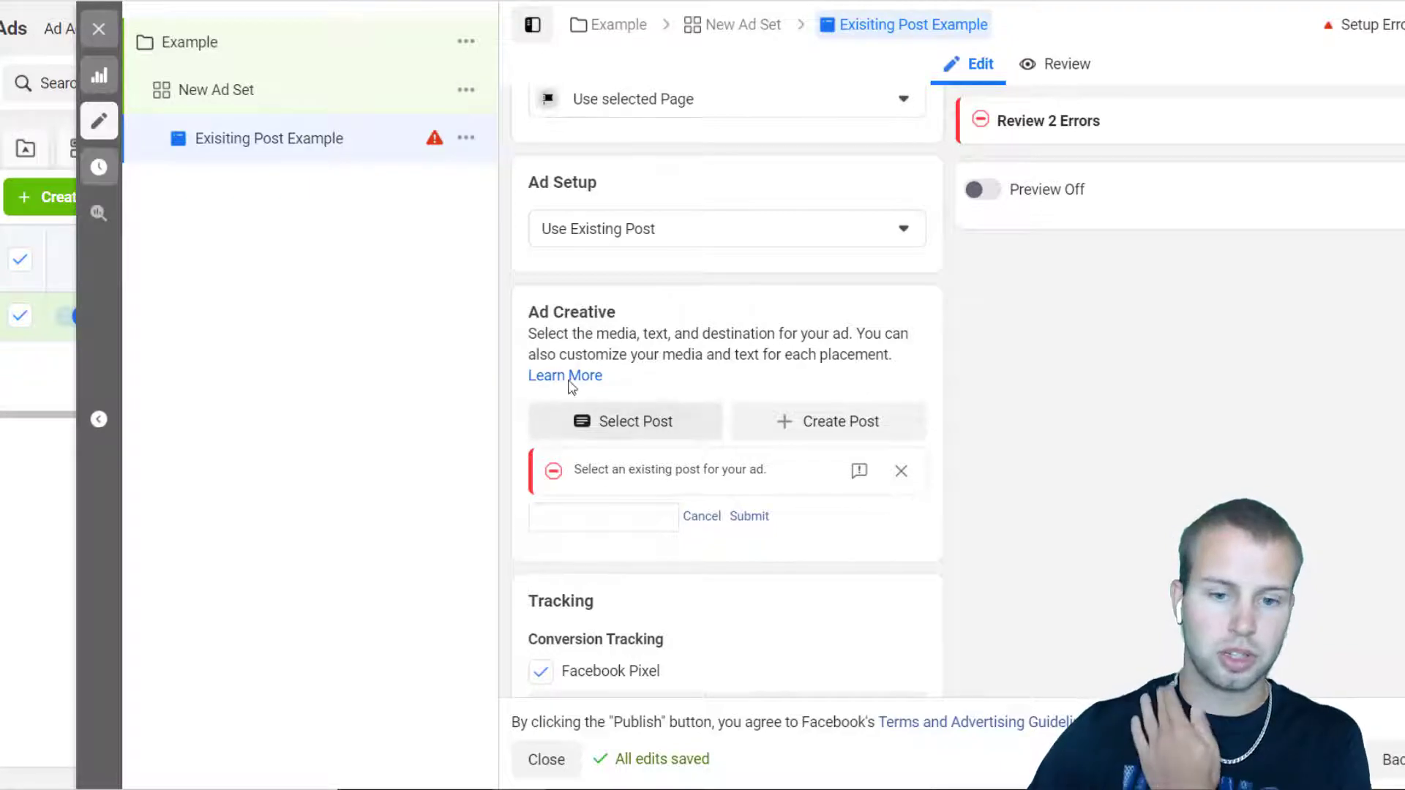
{"action": "left_click", "coordinate": [617, 432]}
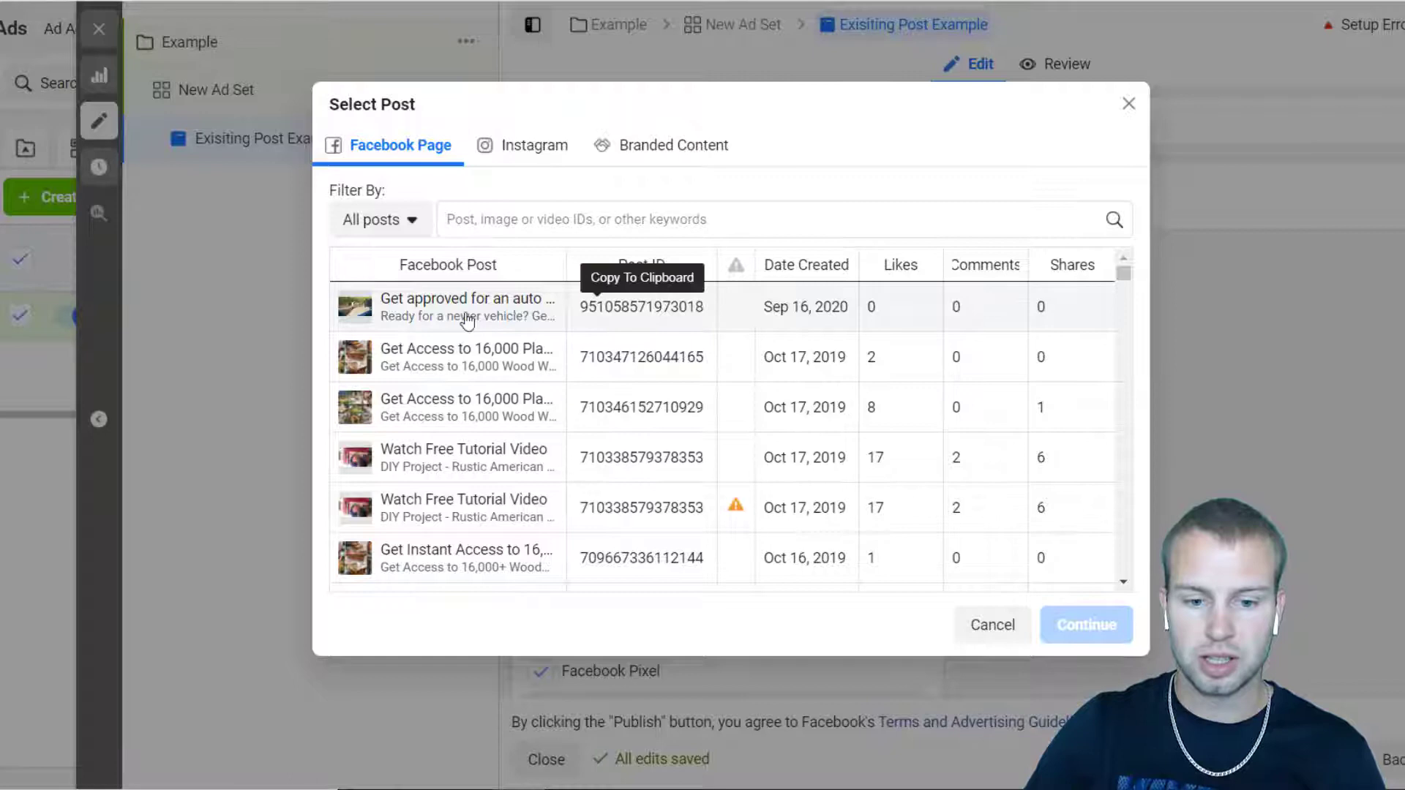
Pick the Sep 16, 2020 'Get approved for an auto loan' post and continue.
{"action": "left_click", "coordinate": [396, 316]}
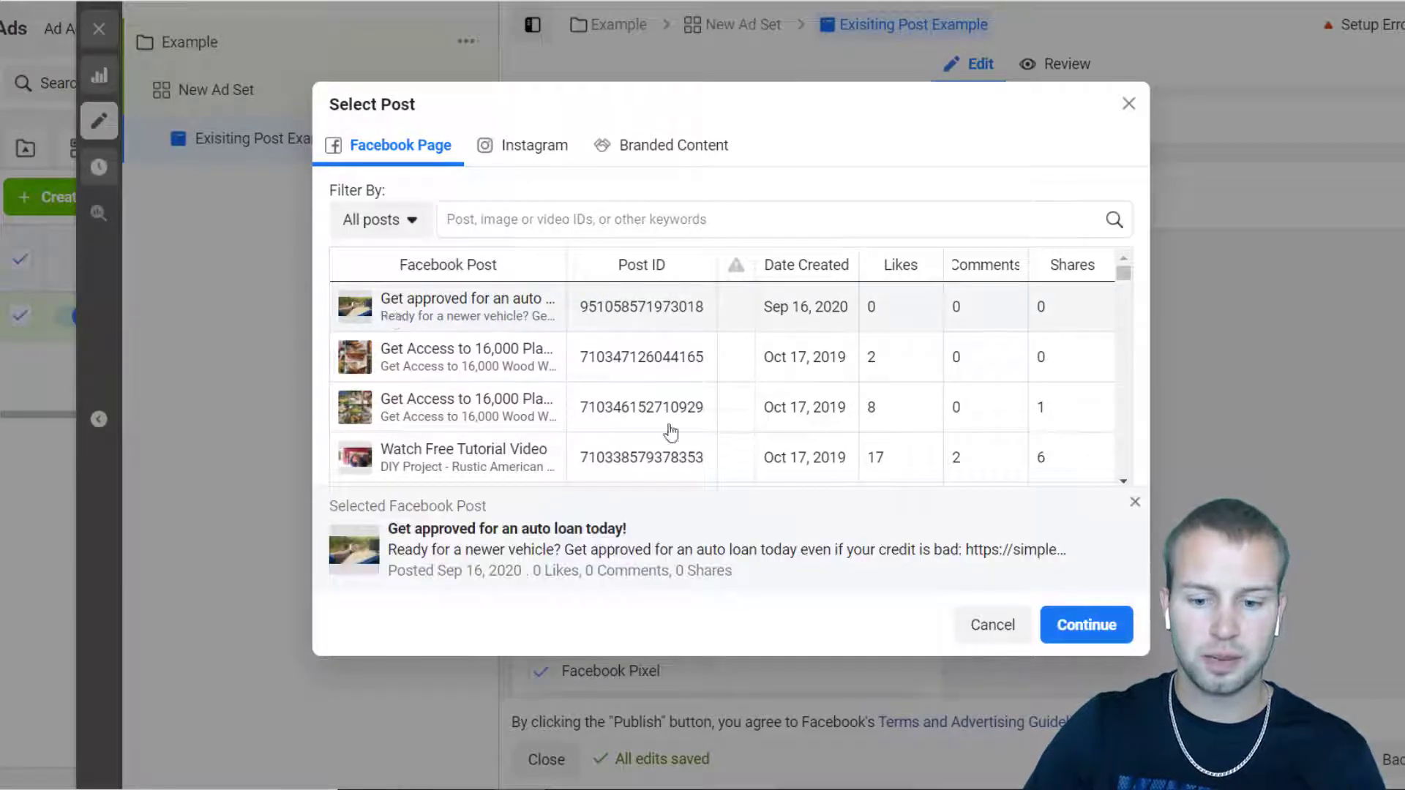
{"action": "left_click", "coordinate": [1088, 622]}
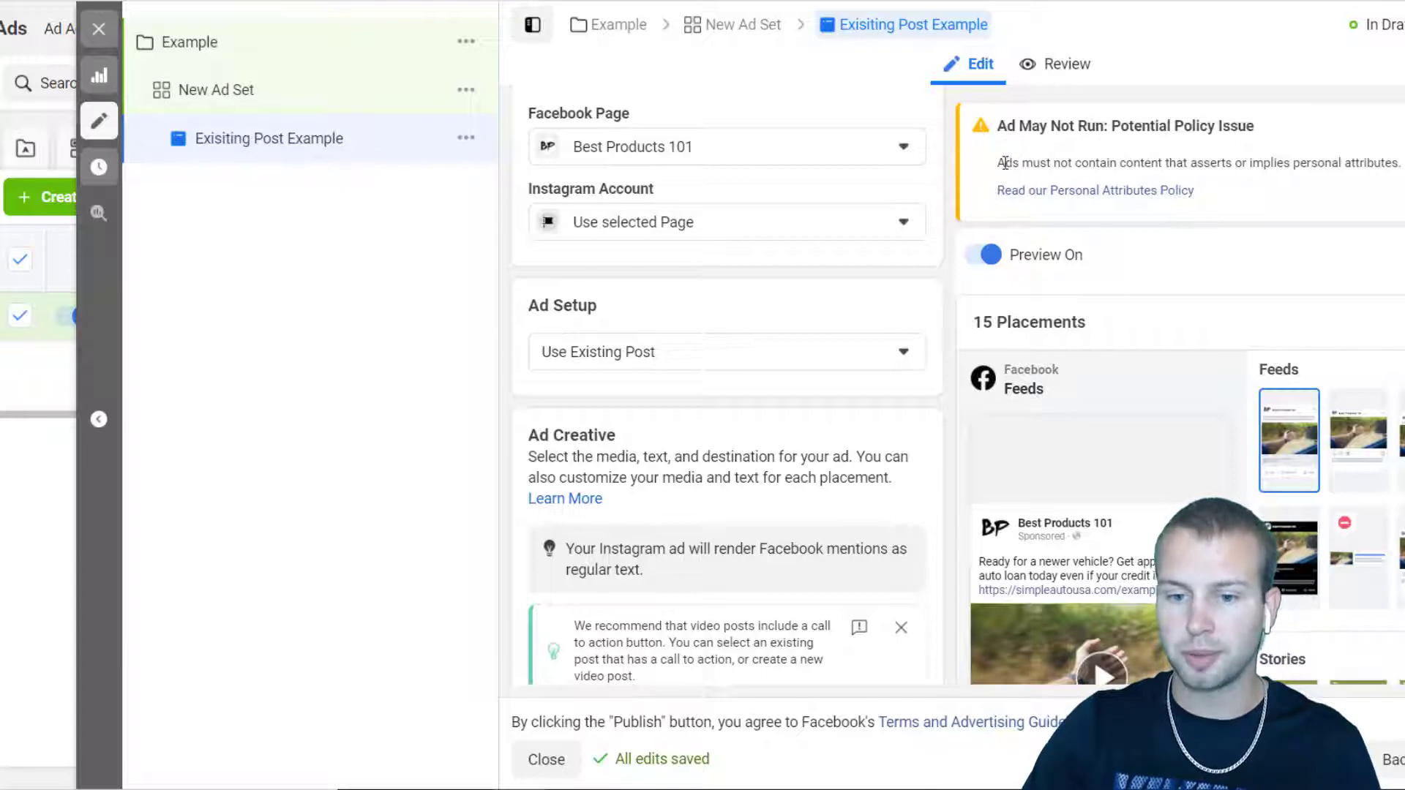
{"action": "left_click_drag", "start_coordinate": [1121, 167], "coordinate": [1235, 167]}
{"action": "left_click", "coordinate": [1235, 167]}
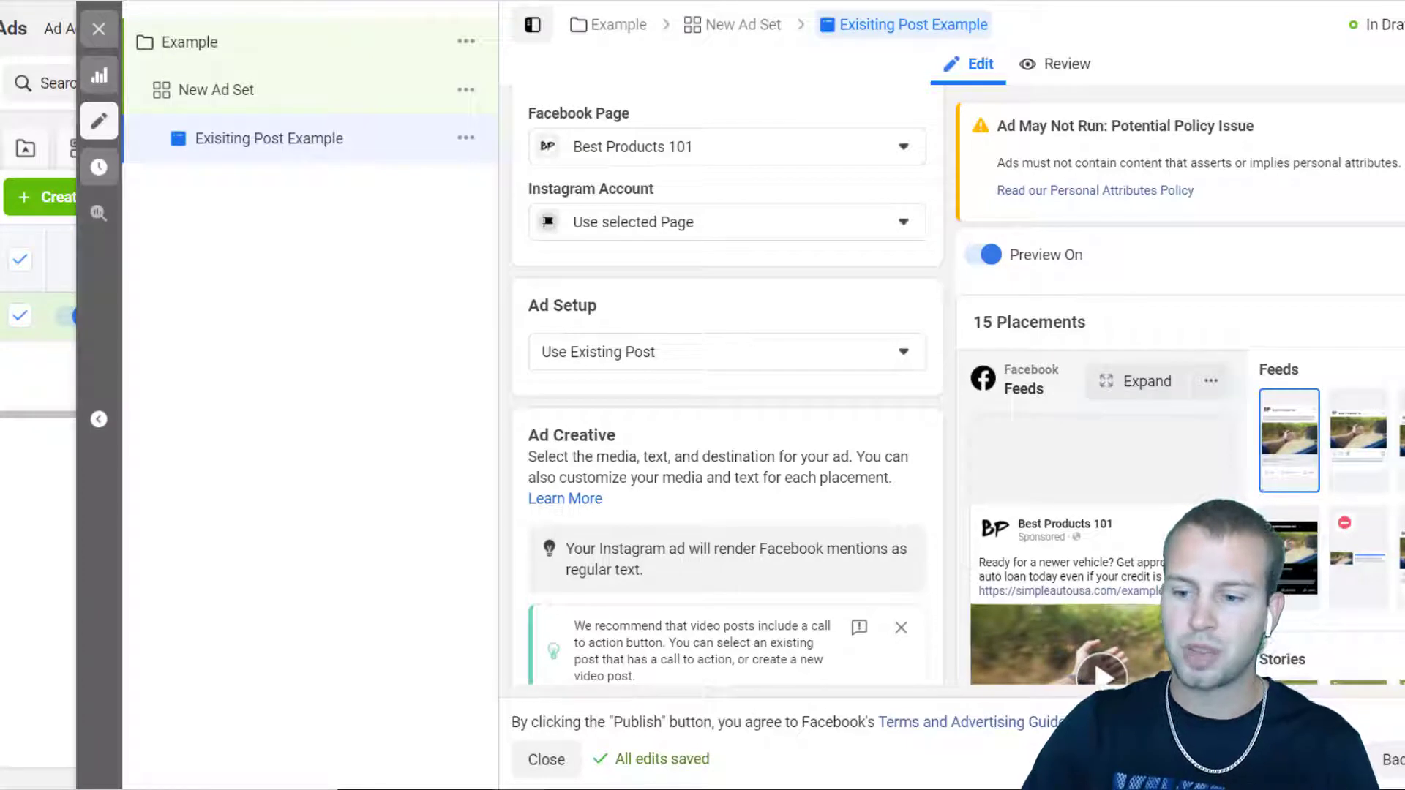
{"action": "scroll", "coordinate": [1178, 388], "scroll_direction": "down", "scroll_amount": 1}
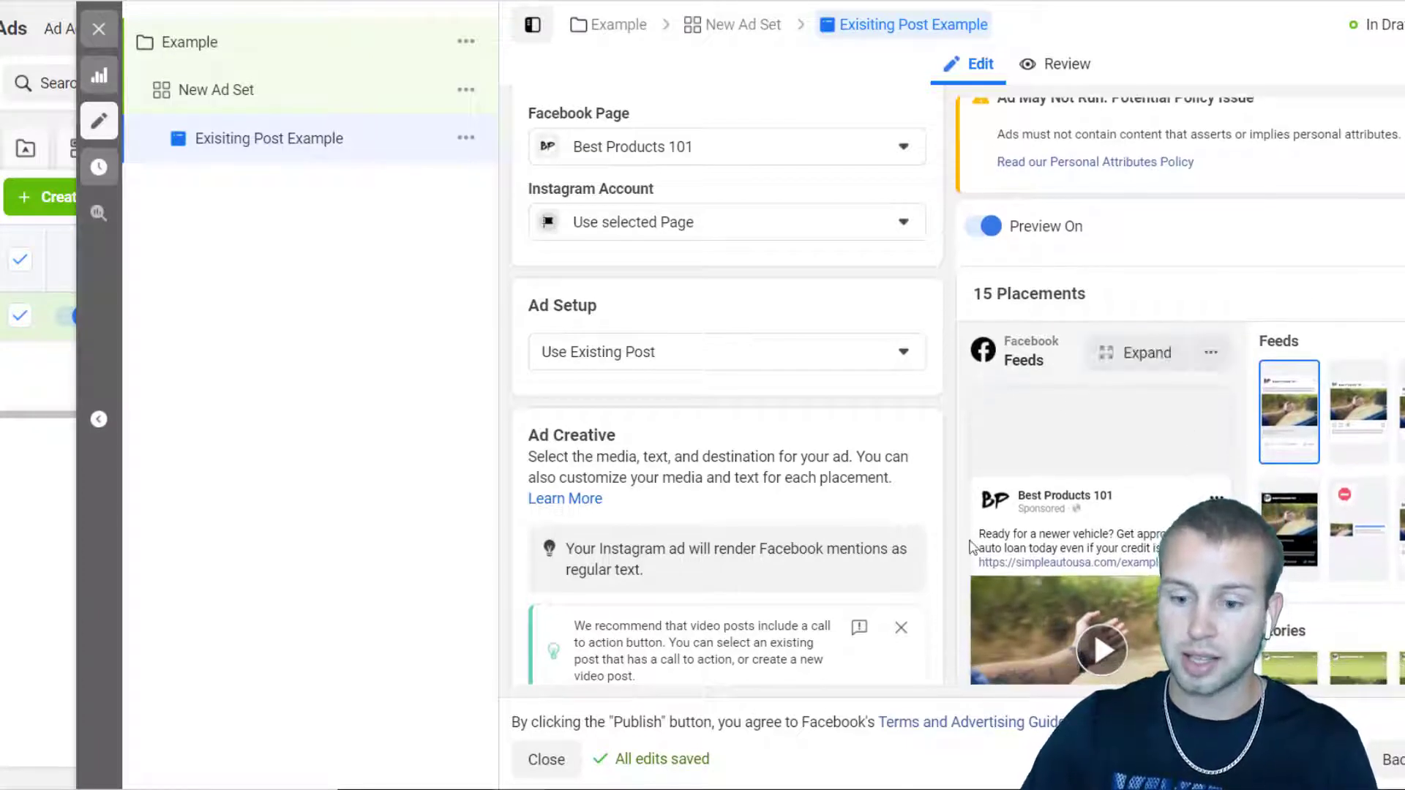
{"action": "scroll", "coordinate": [724, 388], "scroll_direction": "up", "scroll_amount": 1}
{"action": "scroll", "coordinate": [729, 385], "scroll_direction": "up", "scroll_amount": 2}
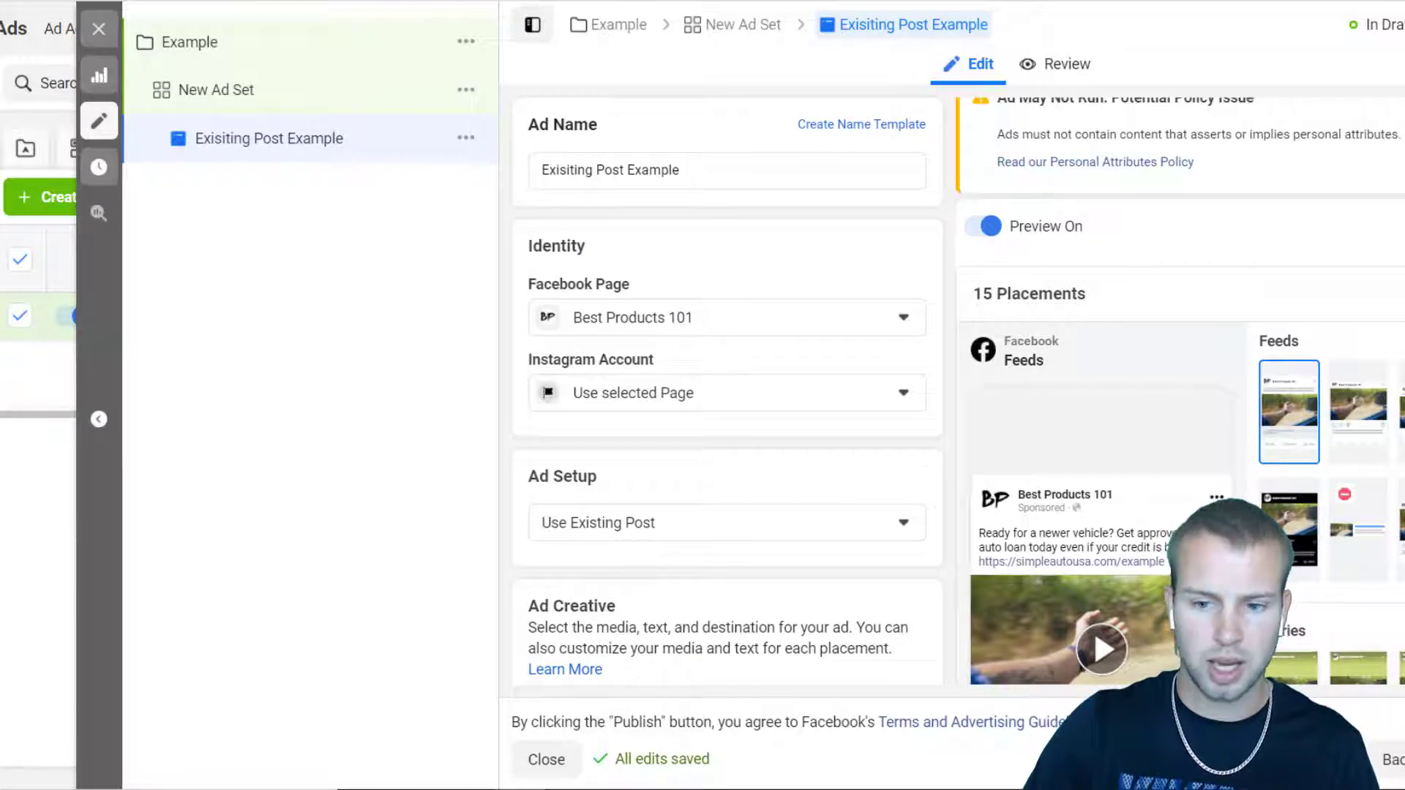
{"action": "scroll", "coordinate": [728, 384], "scroll_direction": "down", "scroll_amount": 1}
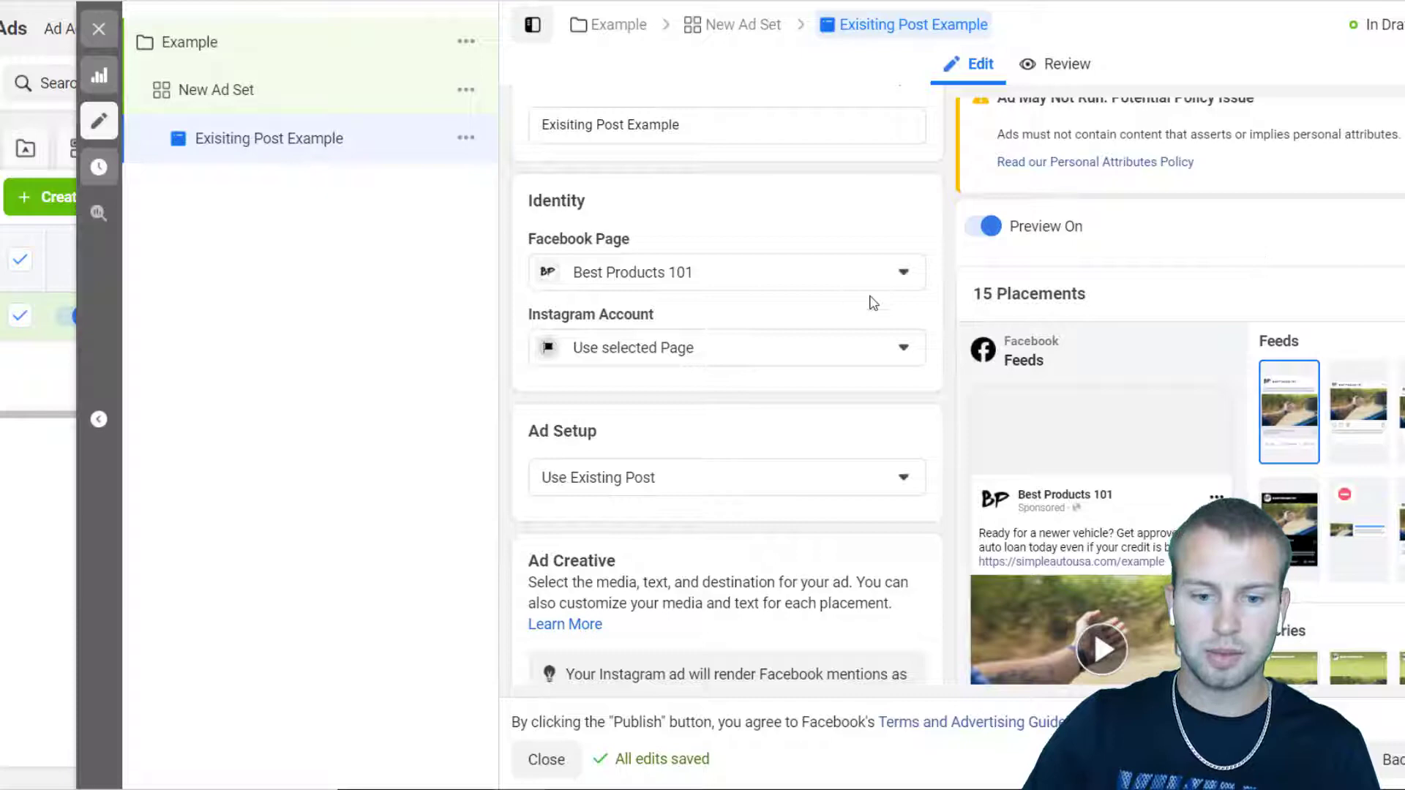
{"action": "scroll", "coordinate": [827, 468], "scroll_direction": "down", "scroll_amount": 2}
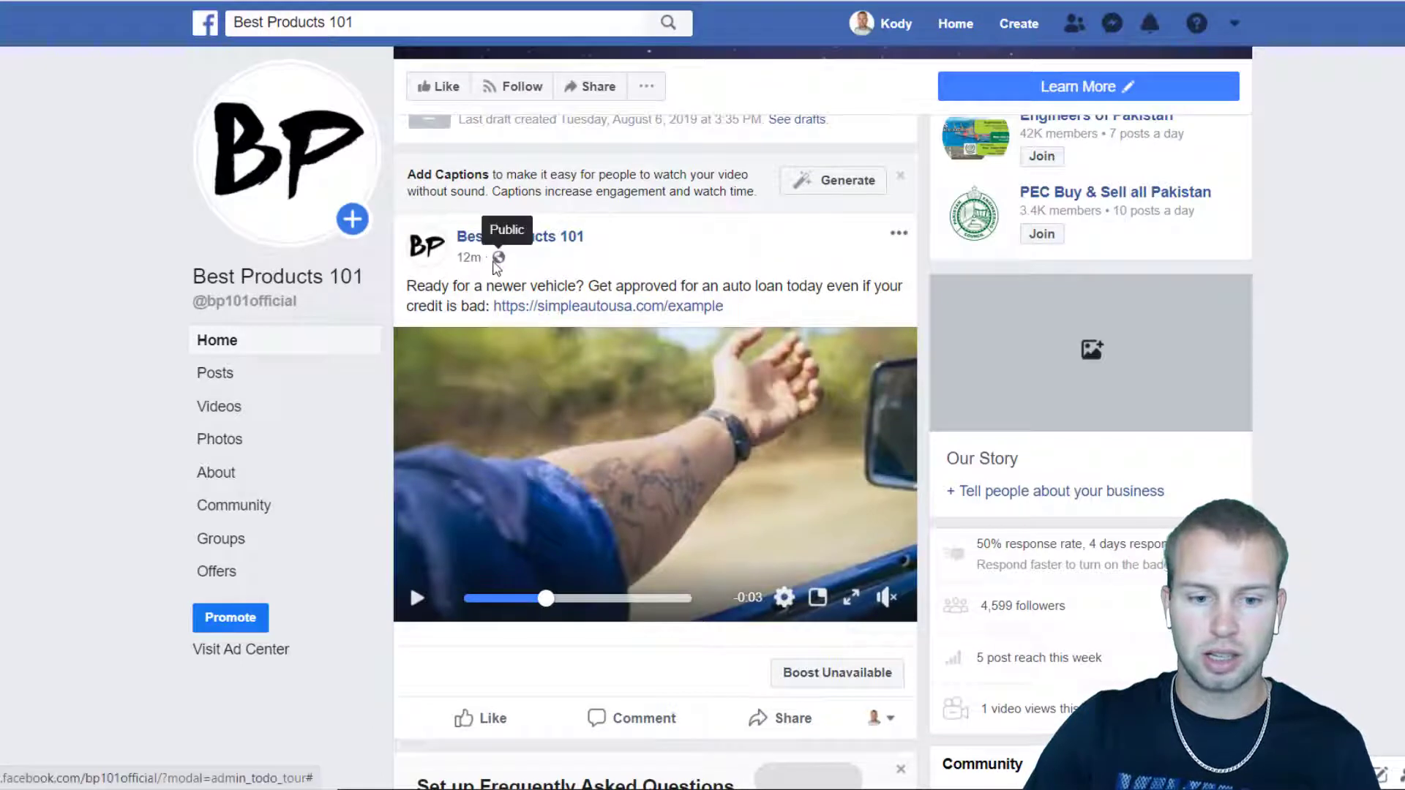
{"action": "left_click", "coordinate": [467, 261]}
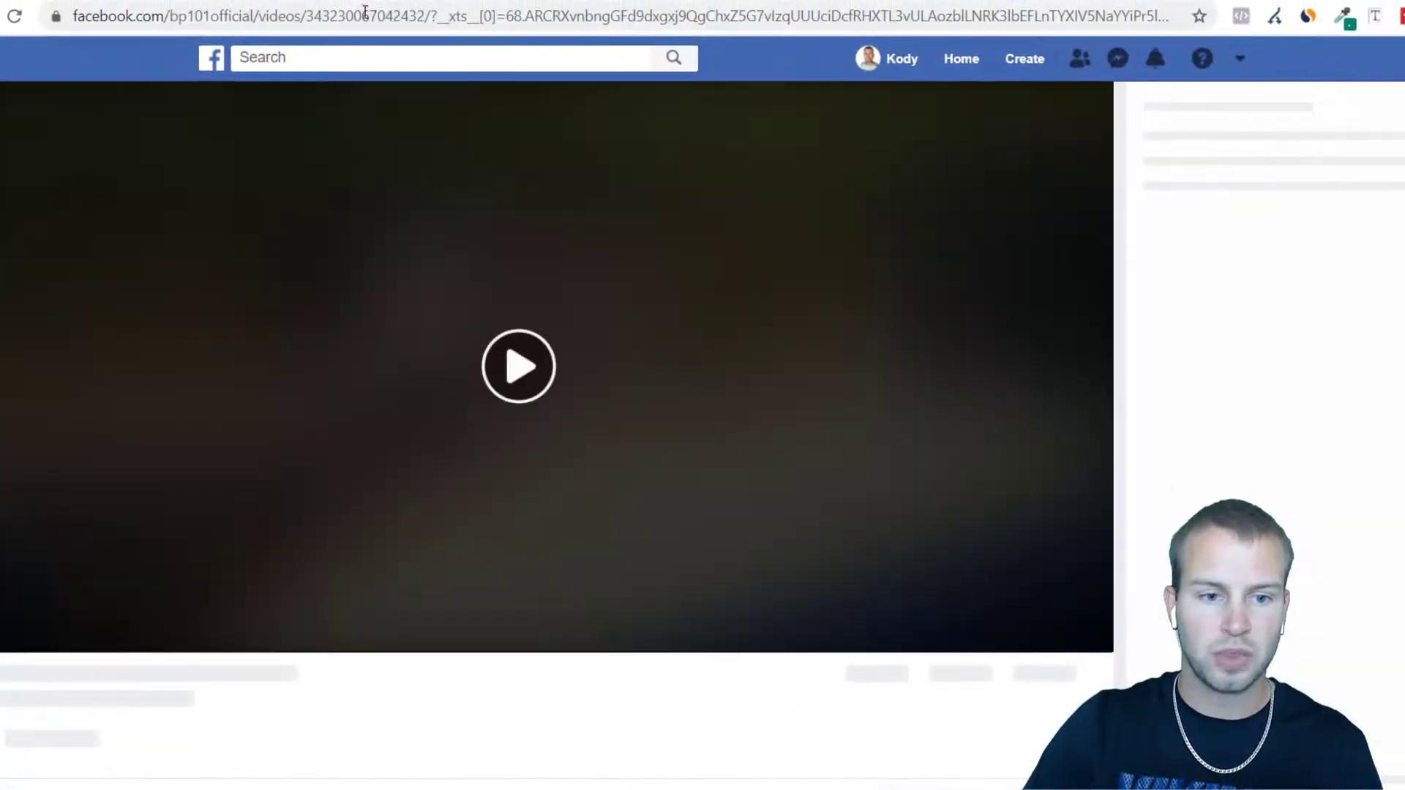
{"action": "double_click", "coordinate": [365, 12]}
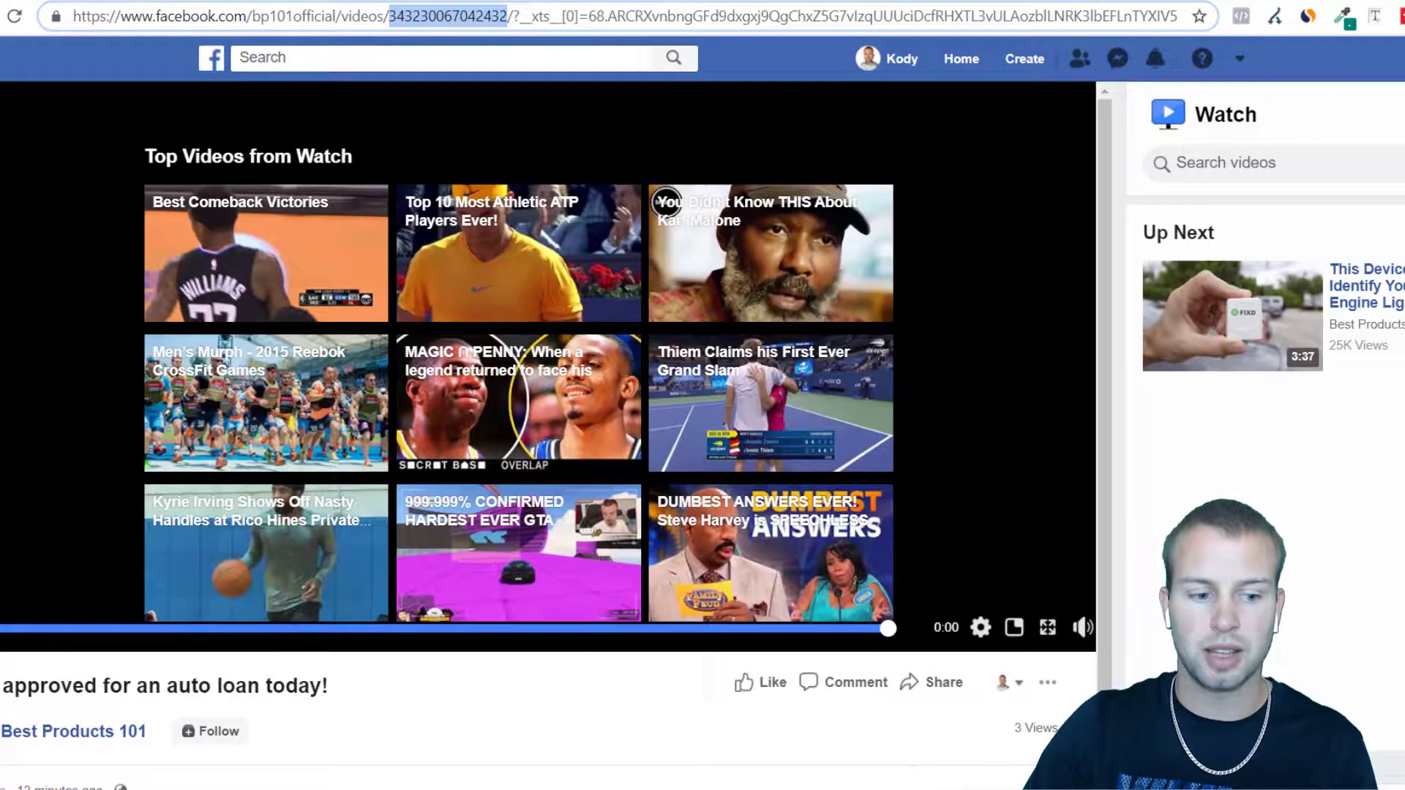
{"action": "left_click", "coordinate": [360, 251]}
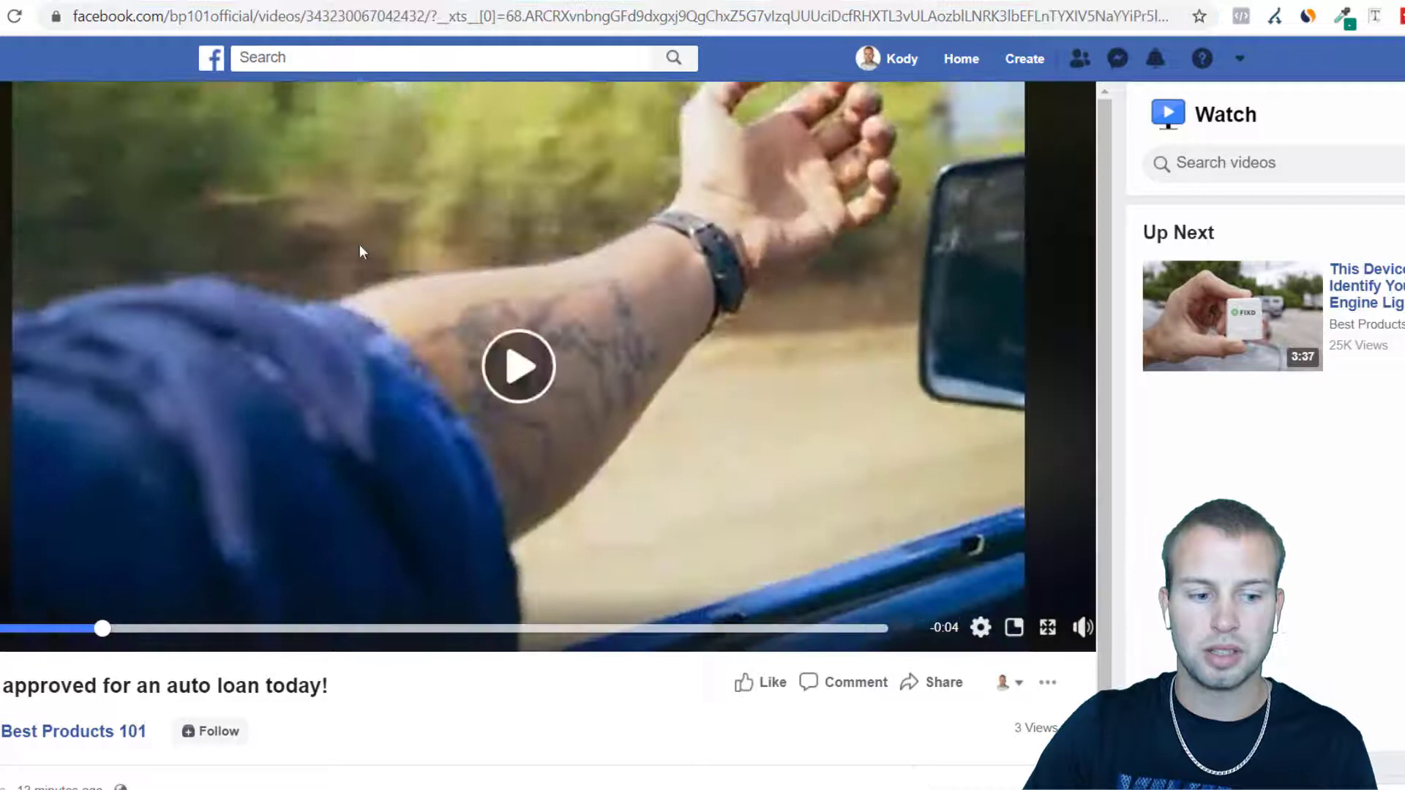
{"action": "left_click", "coordinate": [326, 16]}
{"action": "left_click", "coordinate": [315, 14]}
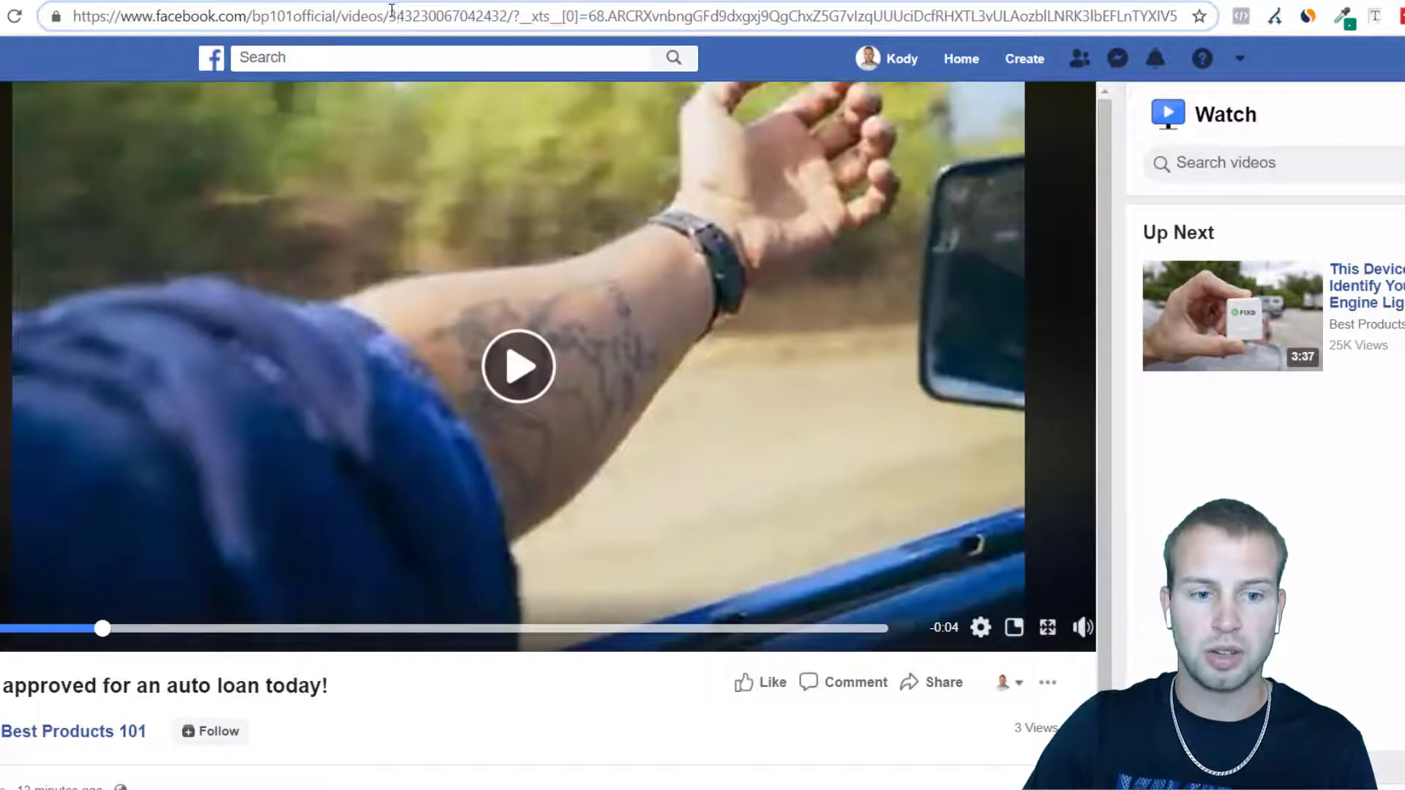
{"action": "left_click_drag", "start_coordinate": [414, 14], "coordinate": [512, 16]}
{"action": "left_click", "coordinate": [517, 16]}
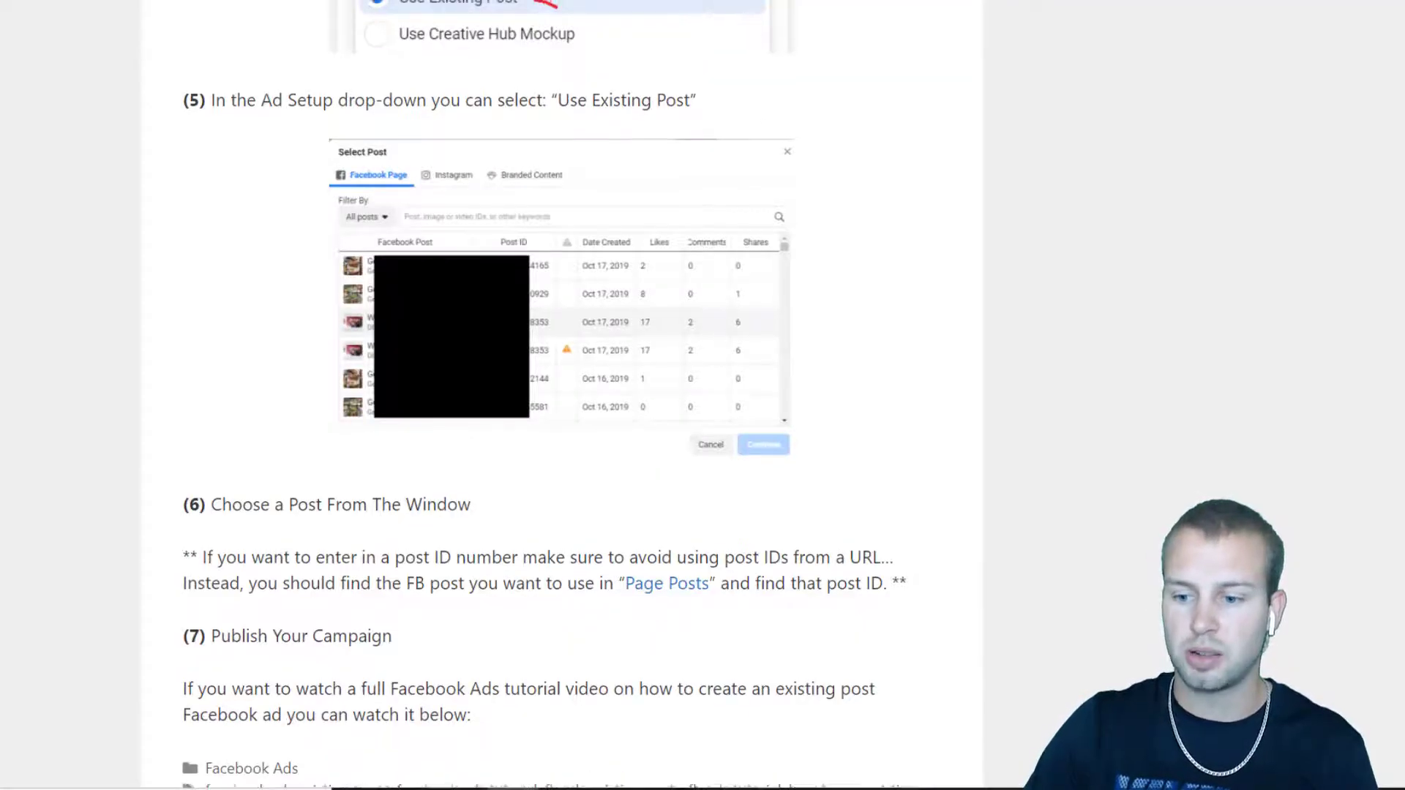
Scroll the blog tutorial to step (6) and highlight its note about entering a post ID.
{"action": "scroll", "coordinate": [1339, 317], "scroll_direction": "up", "scroll_amount": 15}
{"action": "scroll", "coordinate": [271, 480], "scroll_direction": "up", "scroll_amount": 10}
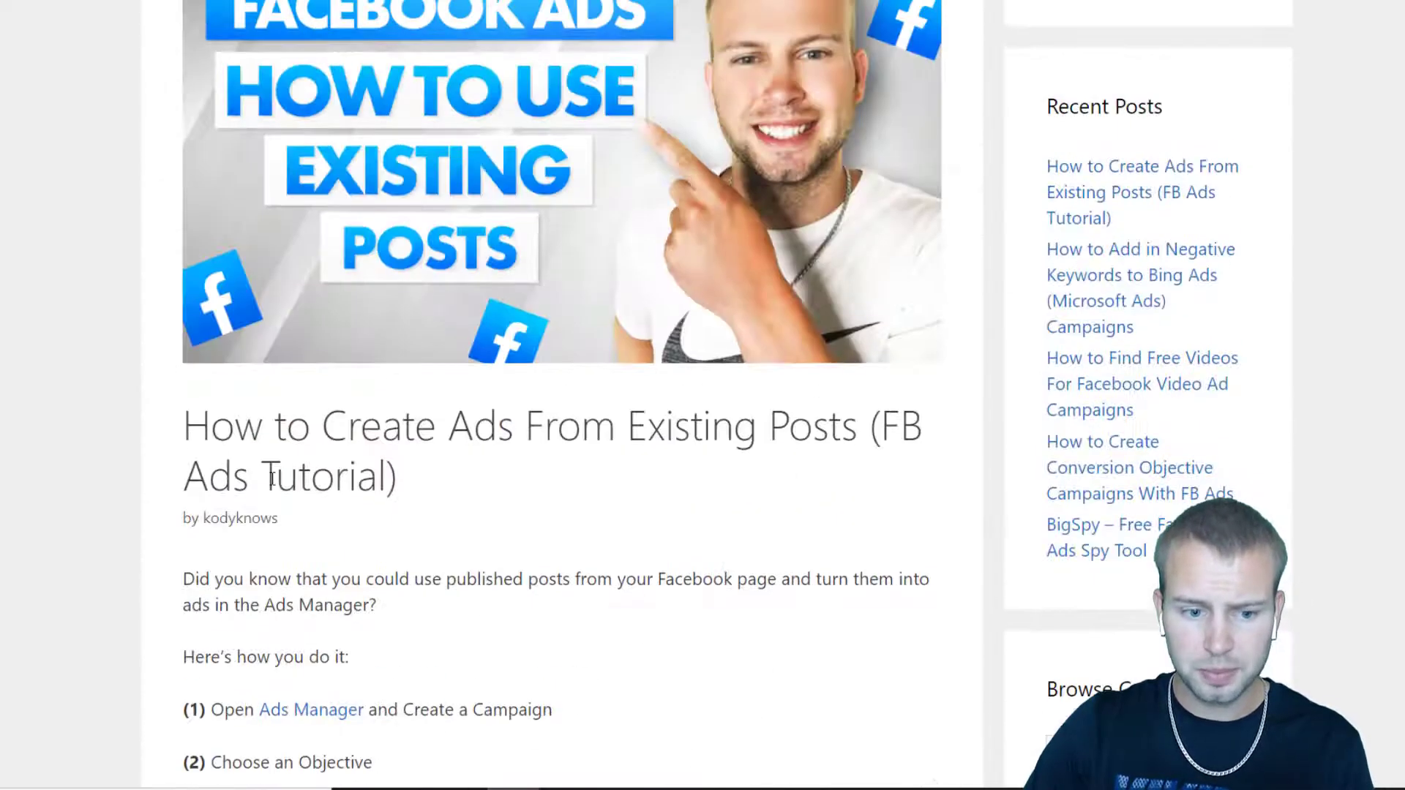
{"action": "scroll", "coordinate": [526, 460], "scroll_direction": "down", "scroll_amount": 20}
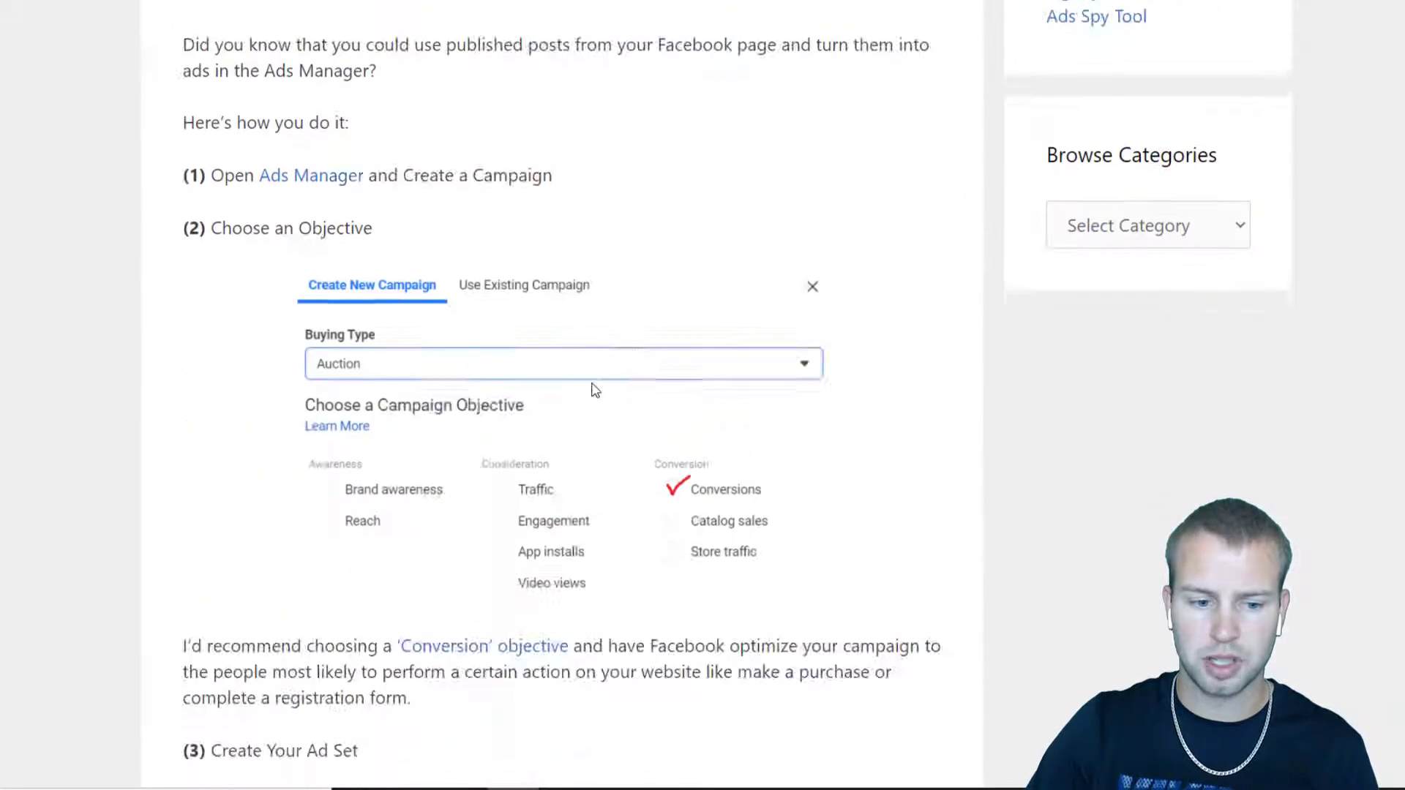
{"action": "scroll", "coordinate": [153, 280], "scroll_direction": "down", "scroll_amount": 6}
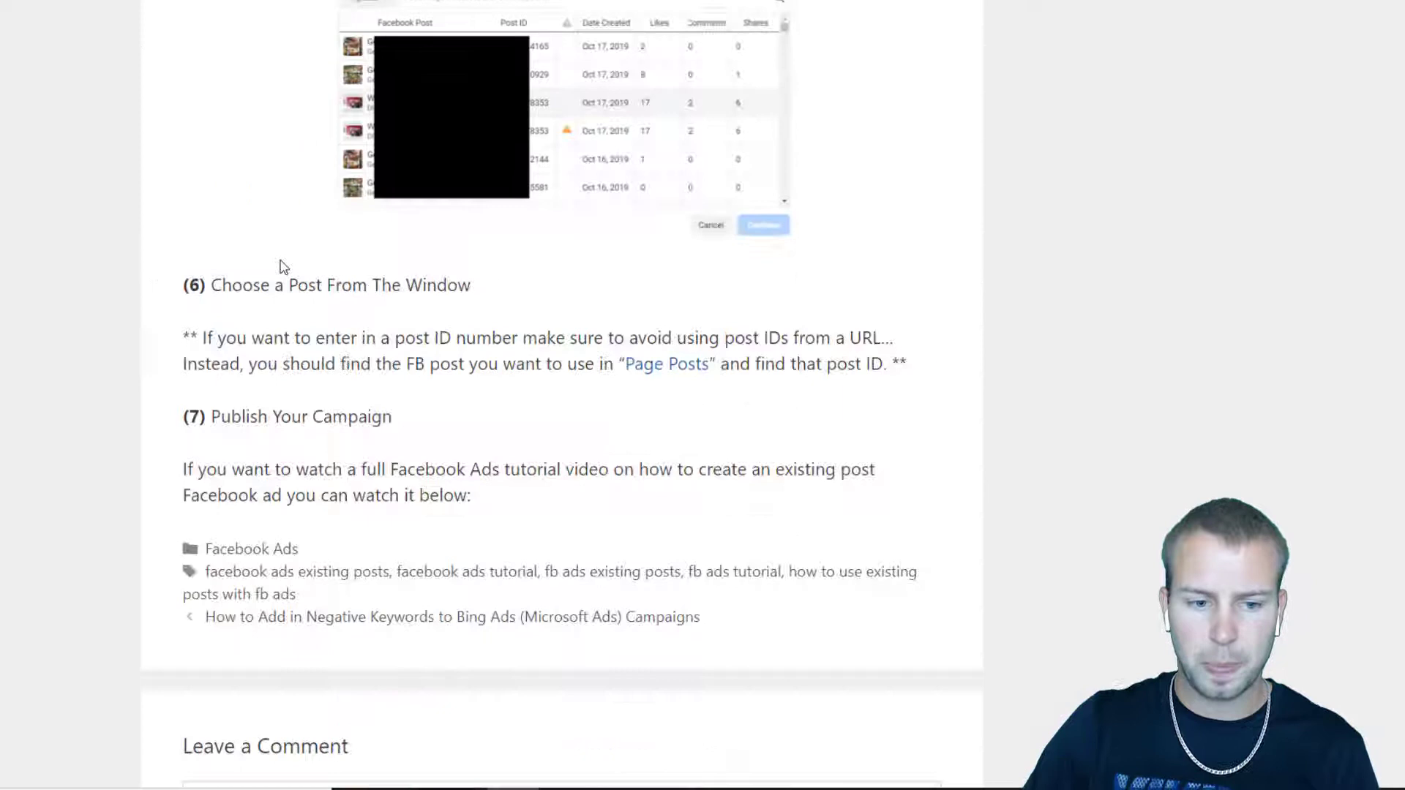
{"action": "left_click_drag", "start_coordinate": [207, 338], "coordinate": [531, 338]}
{"action": "left_click", "coordinate": [510, 346]}
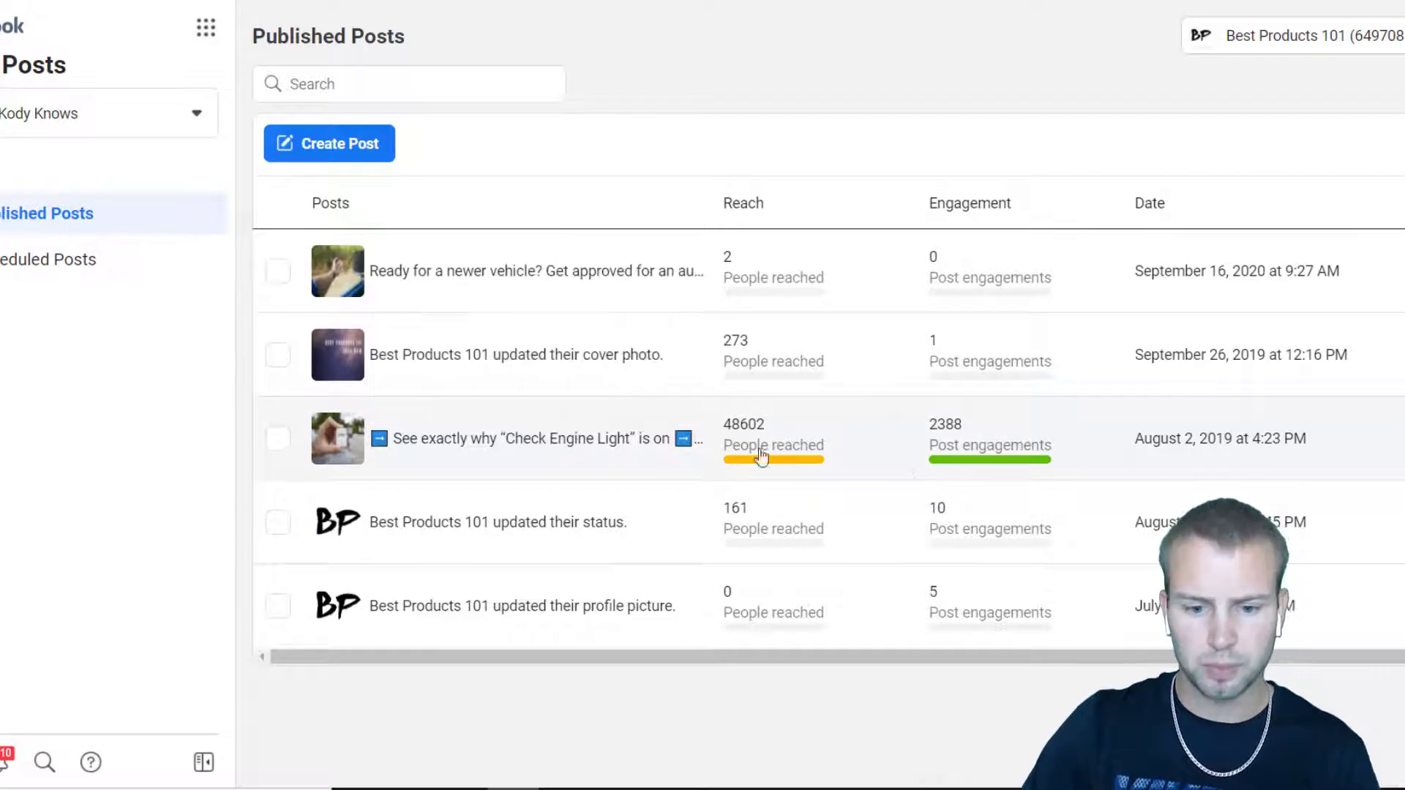
{"action": "left_click", "coordinate": [506, 278]}
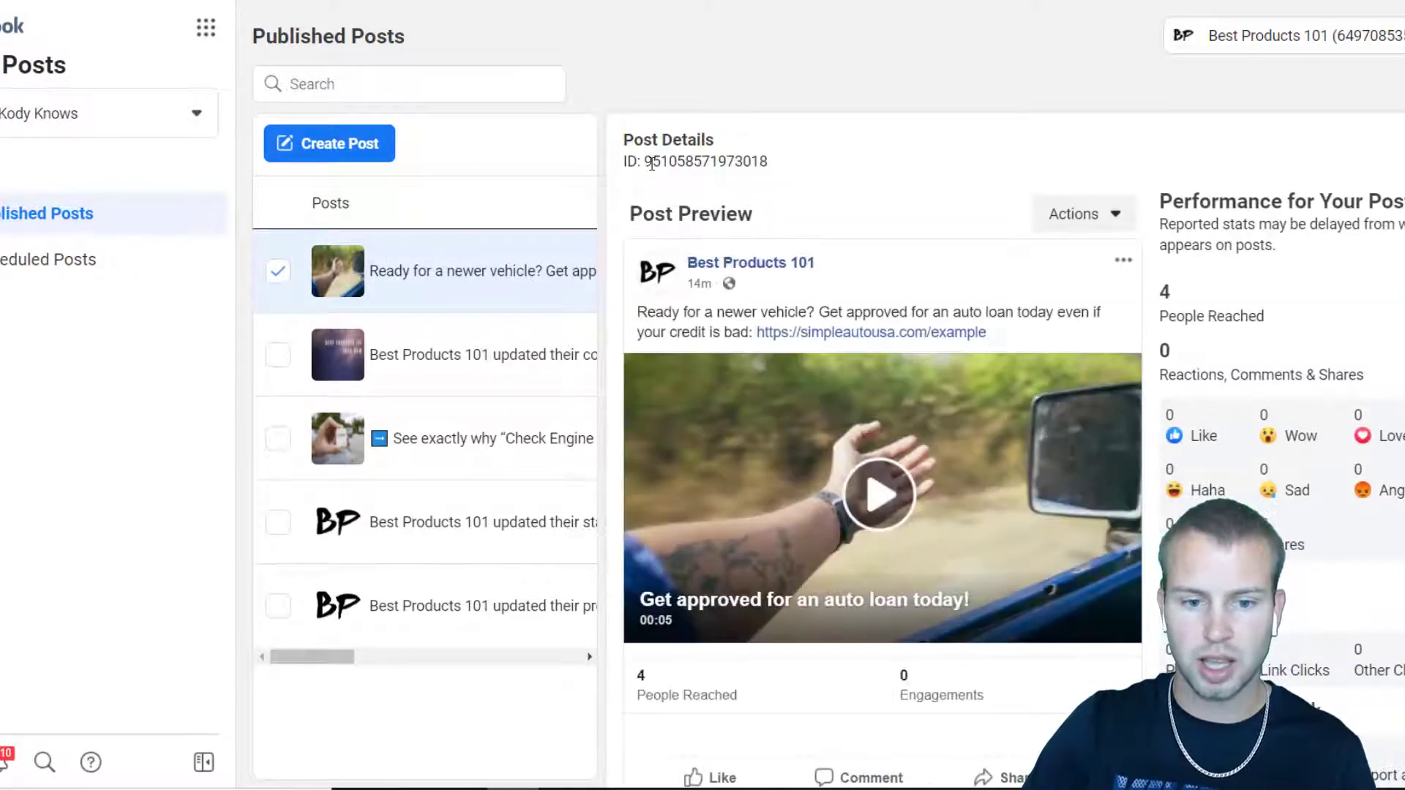
{"action": "double_click", "coordinate": [661, 161]}
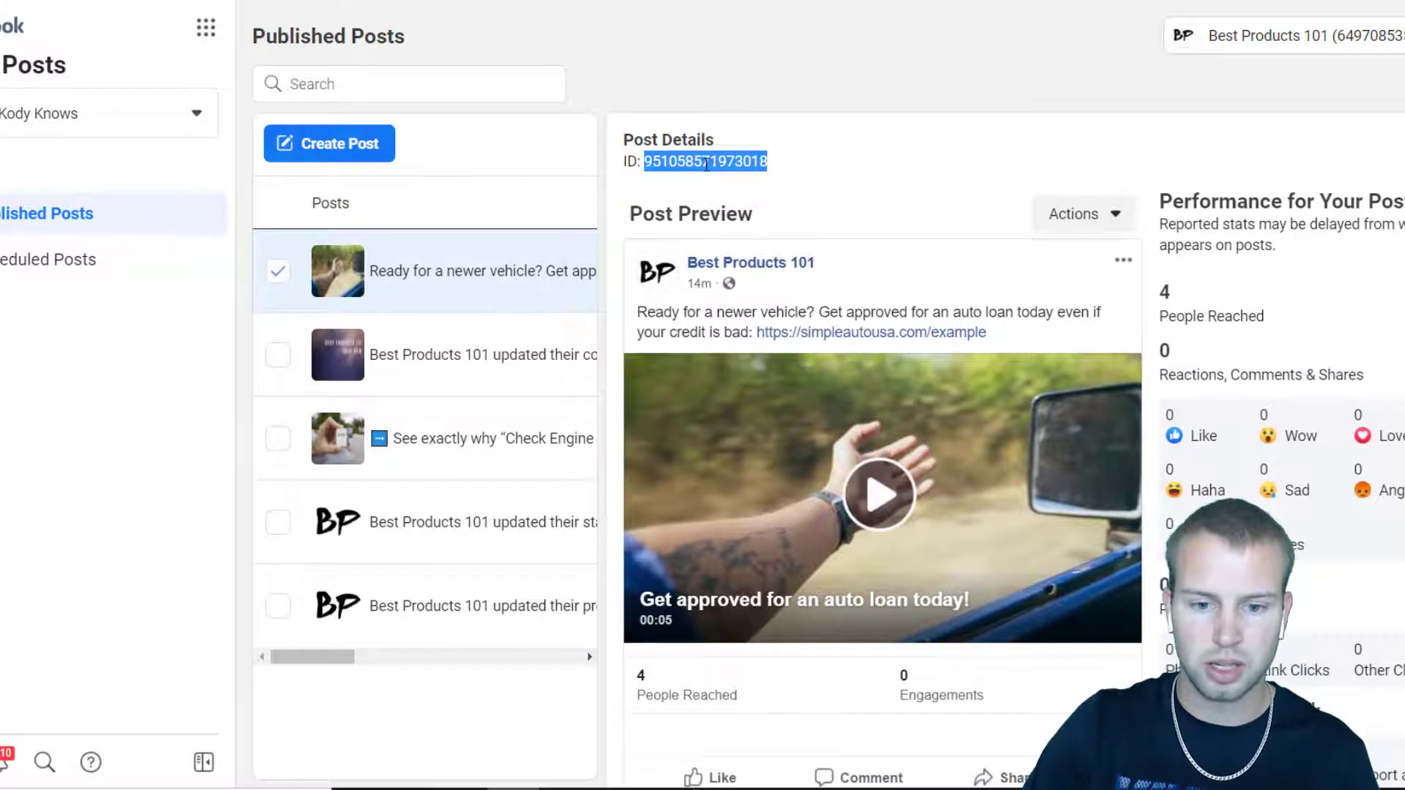
{"action": "right_click", "coordinate": [707, 164]}
{"action": "left_click", "coordinate": [787, 180]}
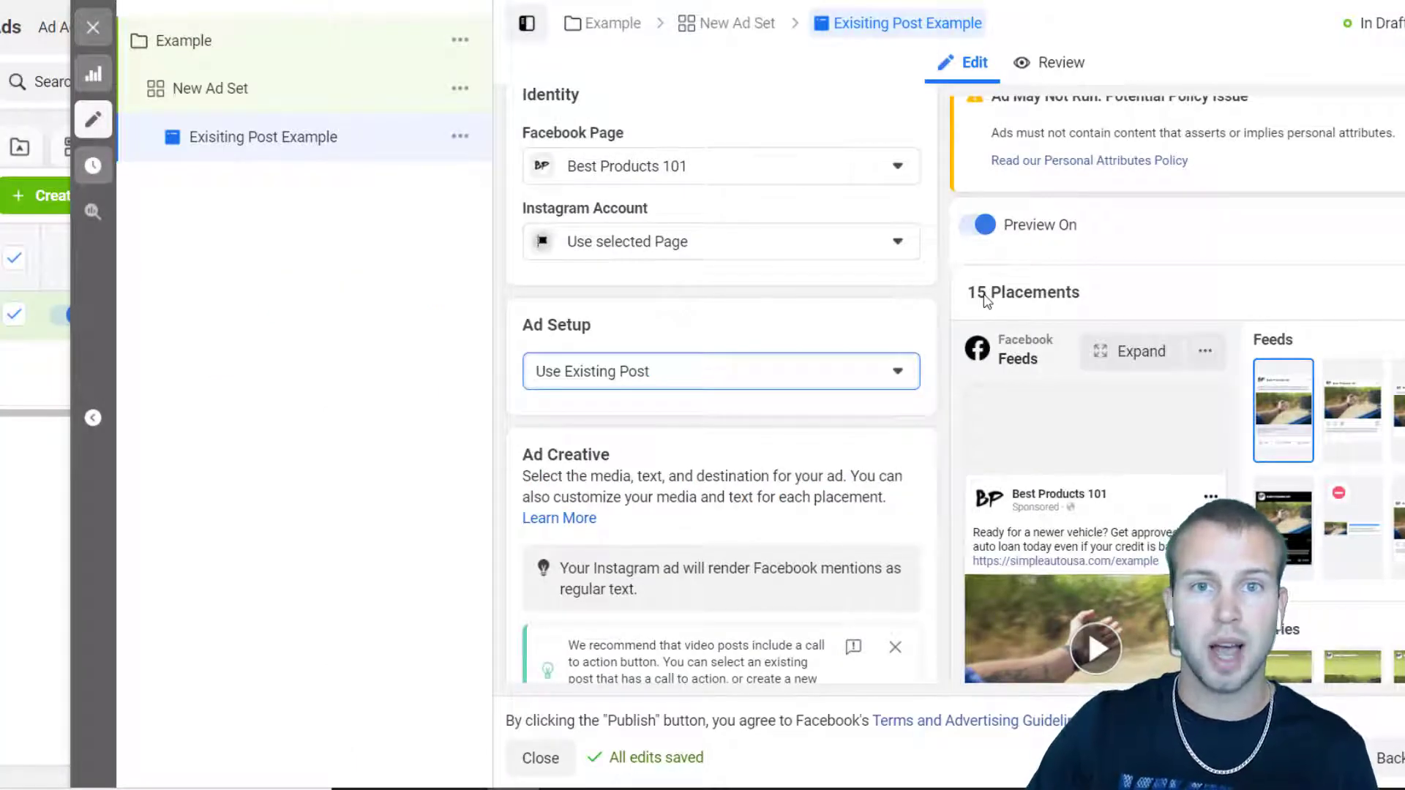
Scroll the ad editor to confirm the Facebook Post card shows the auto-loan video post.
{"action": "scroll", "coordinate": [913, 328], "scroll_direction": "down", "scroll_amount": 1}
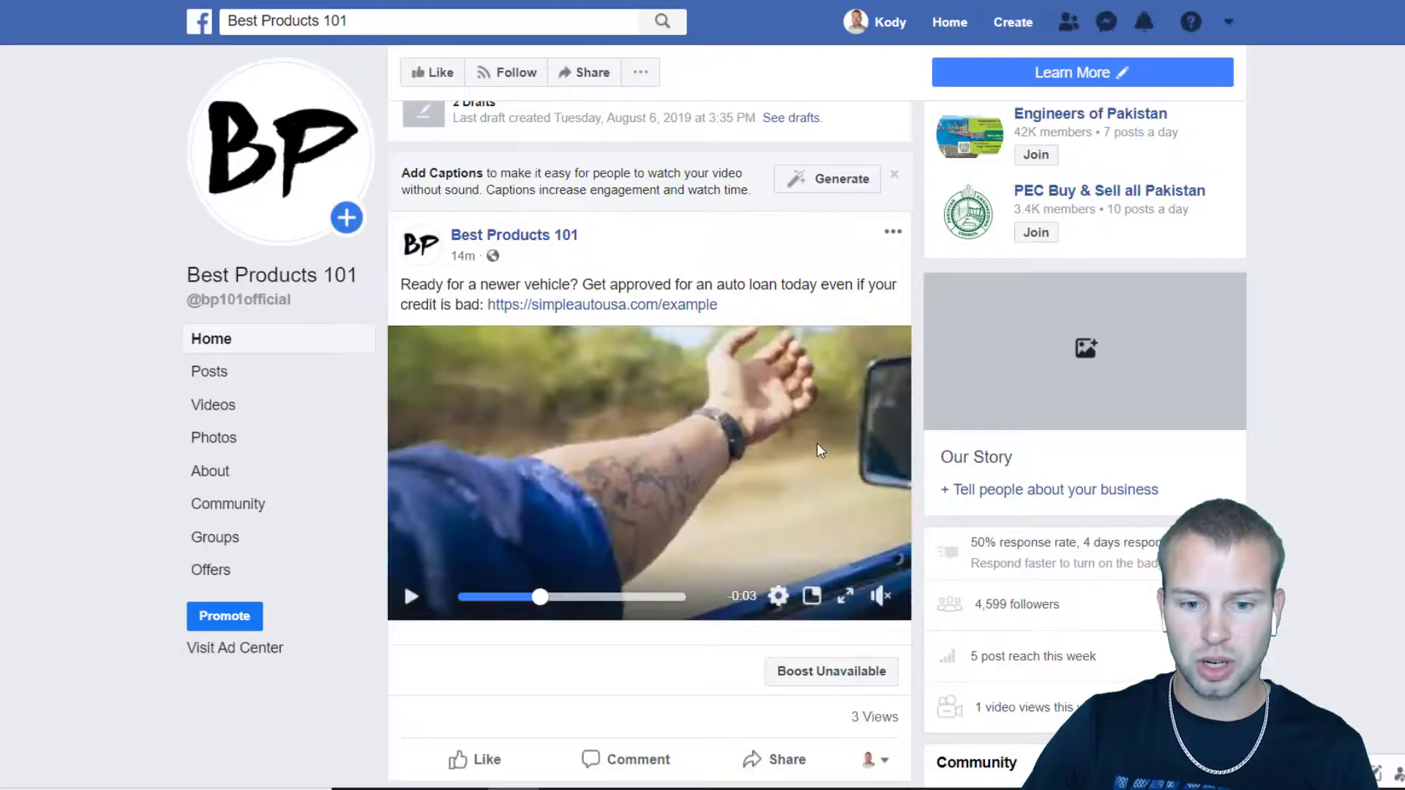
Scroll the Best Products 101 page to the auto-loan post and dismiss the policy issues card.
{"action": "scroll", "coordinate": [207, 370], "scroll_direction": "down", "scroll_amount": 2}
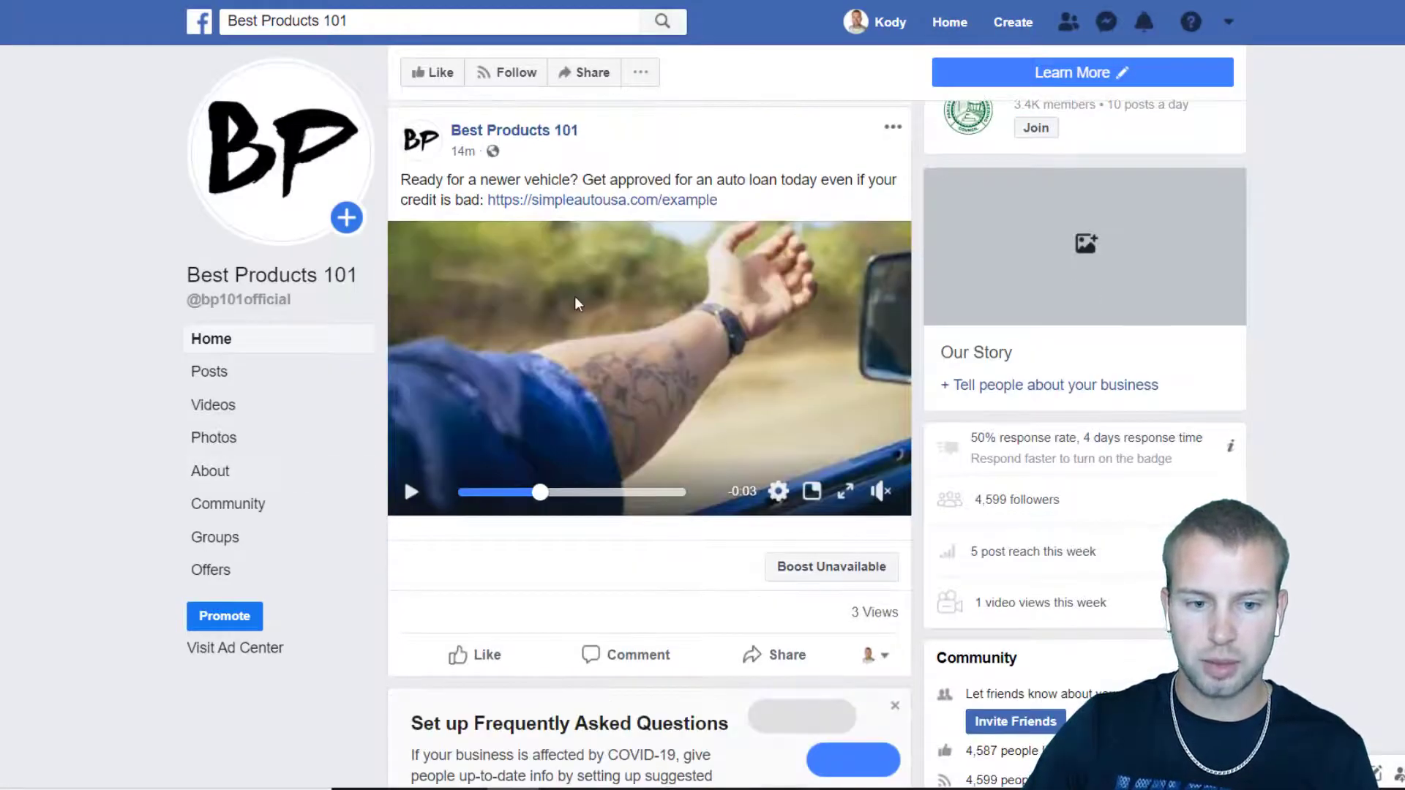
{"action": "scroll", "coordinate": [575, 302], "scroll_direction": "up", "scroll_amount": 1}
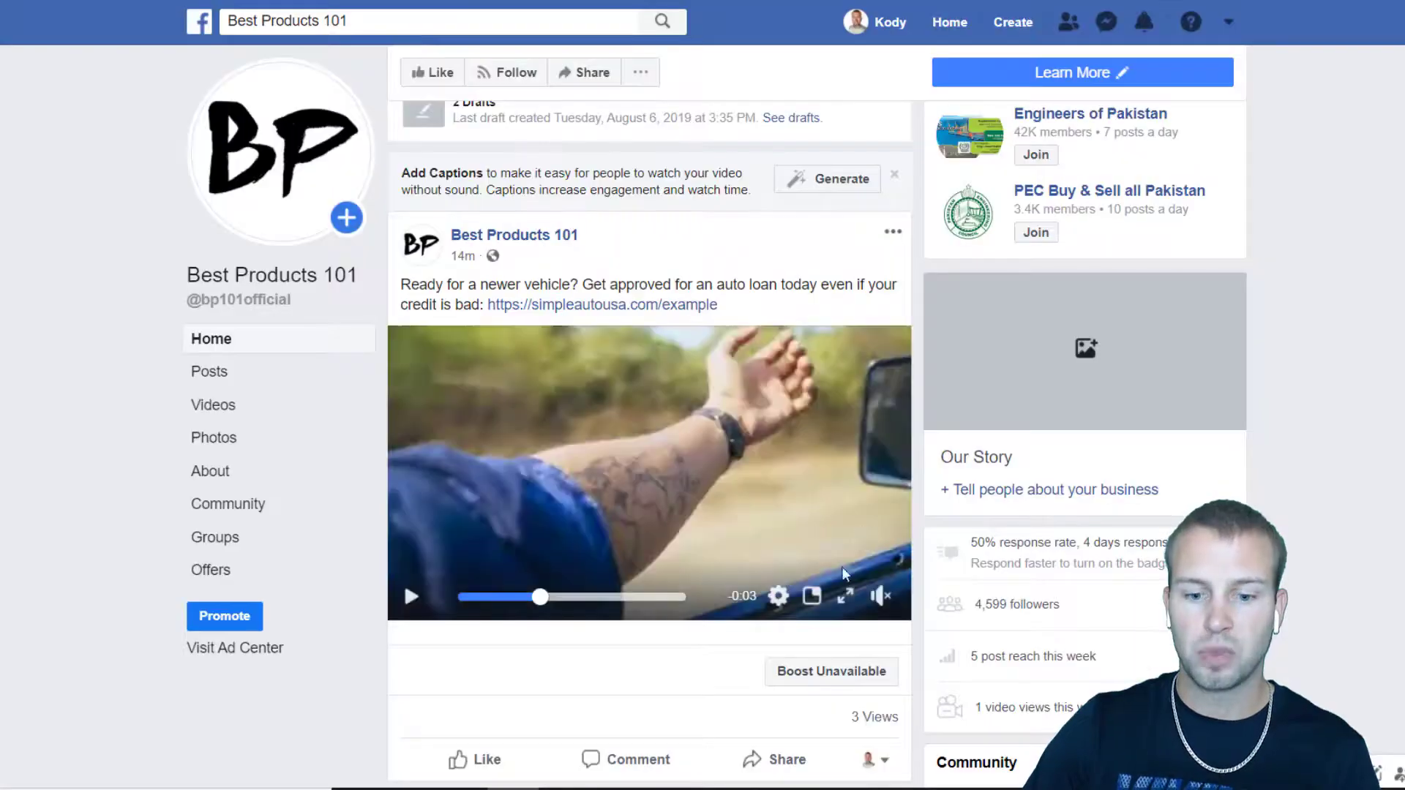
{"action": "mouse_move", "coordinate": [849, 670]}
{"action": "left_click", "coordinate": [710, 620]}
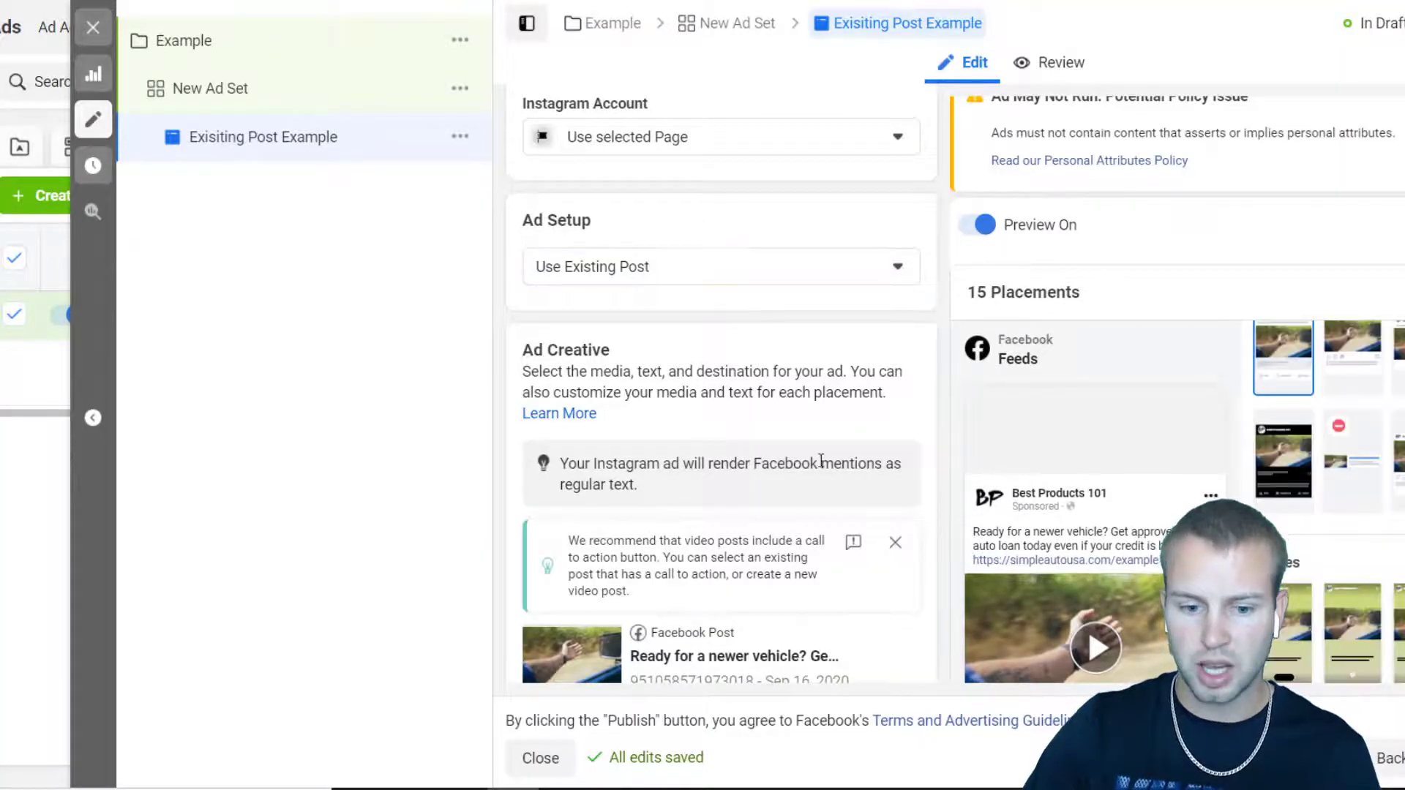
Add a call-to-action button to the post and select the LP 1 landing page URL in ClickFunnels.
{"action": "scroll", "coordinate": [815, 461], "scroll_direction": "down", "scroll_amount": 8}
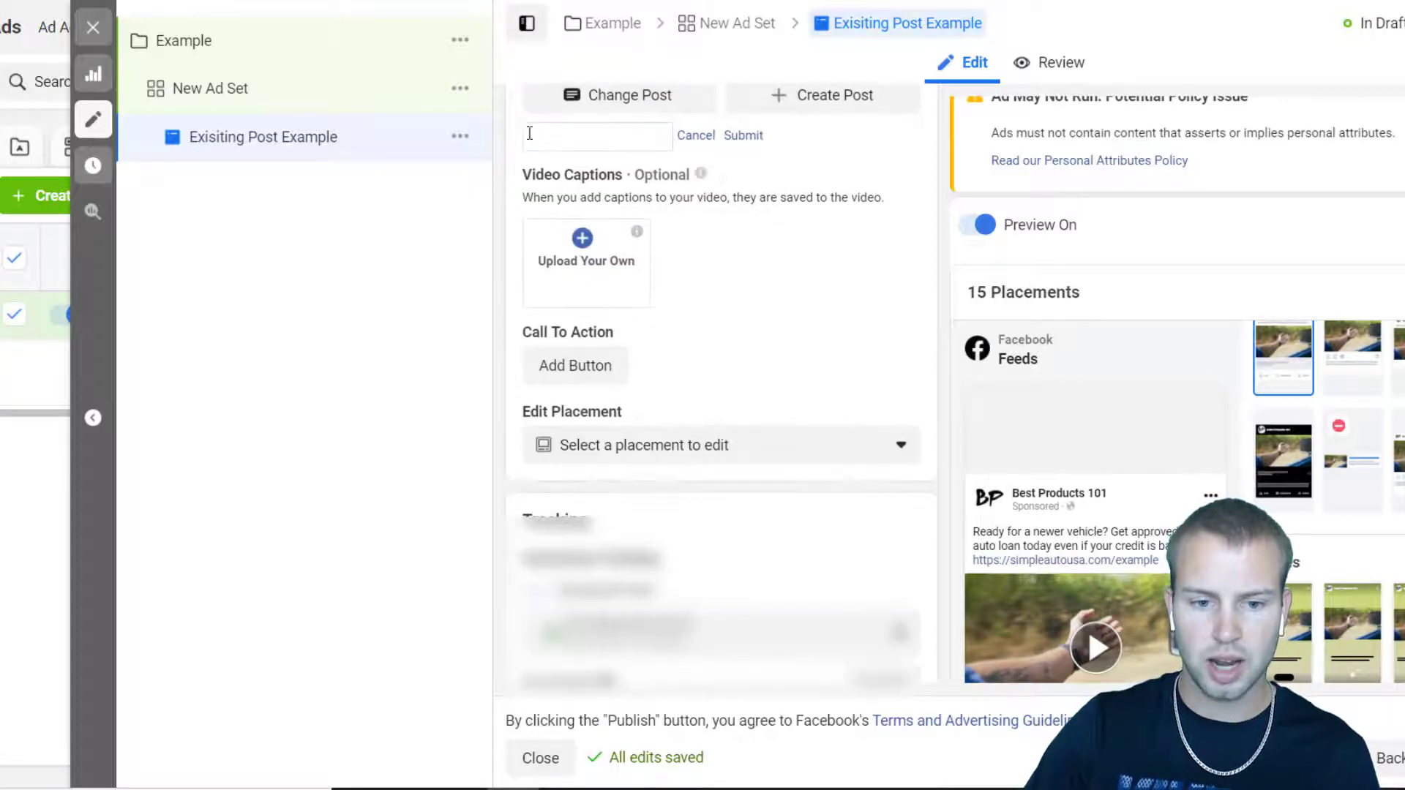
{"action": "left_click", "coordinate": [618, 366]}
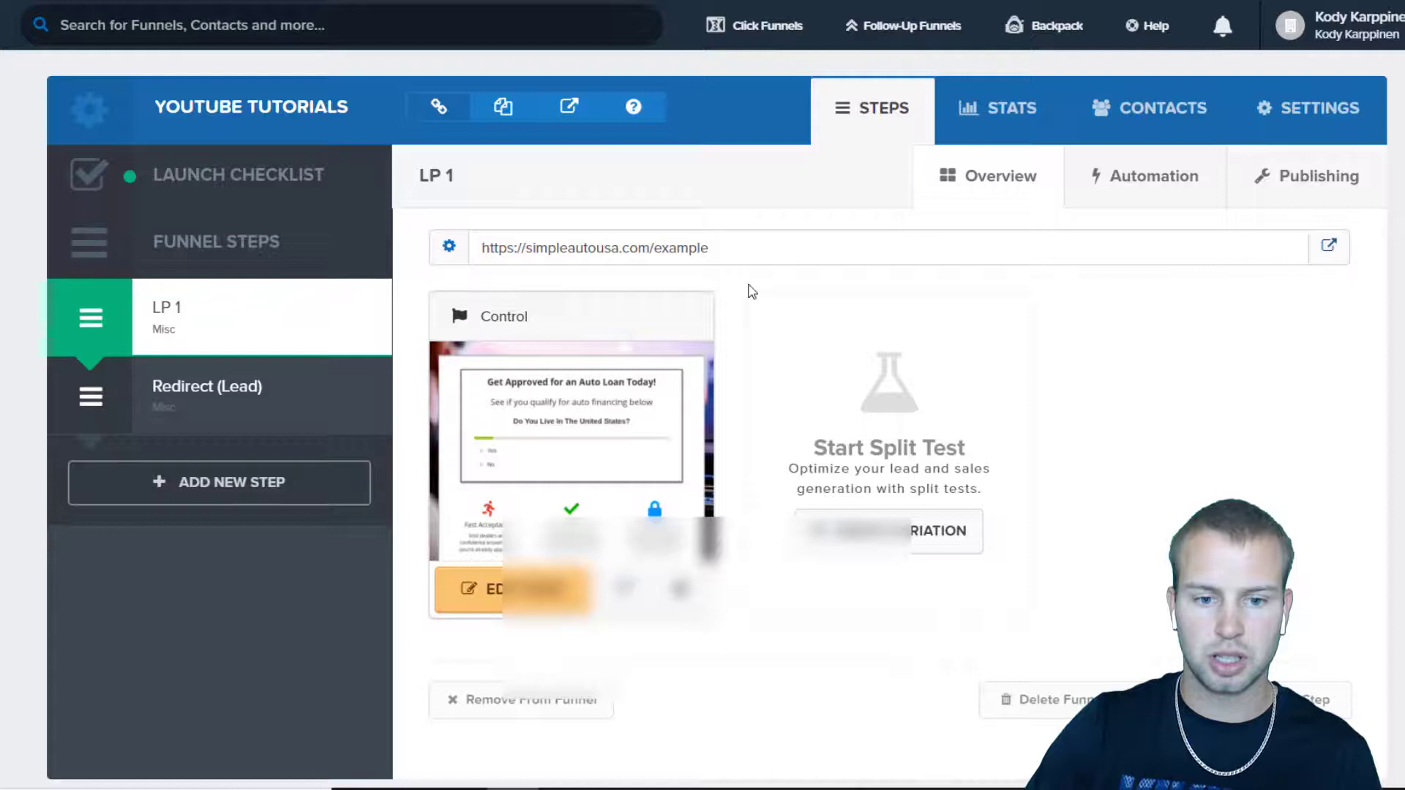
{"action": "mouse_move", "coordinate": [737, 261]}
{"action": "left_mouse_down"}
{"action": "mouse_move", "coordinate": [481, 251]}
{"action": "mouse_move", "coordinate": [718, 258]}
{"action": "left_mouse_up"}
{"action": "right_click", "coordinate": [718, 257]}
{"action": "left_click", "coordinate": [732, 267]}
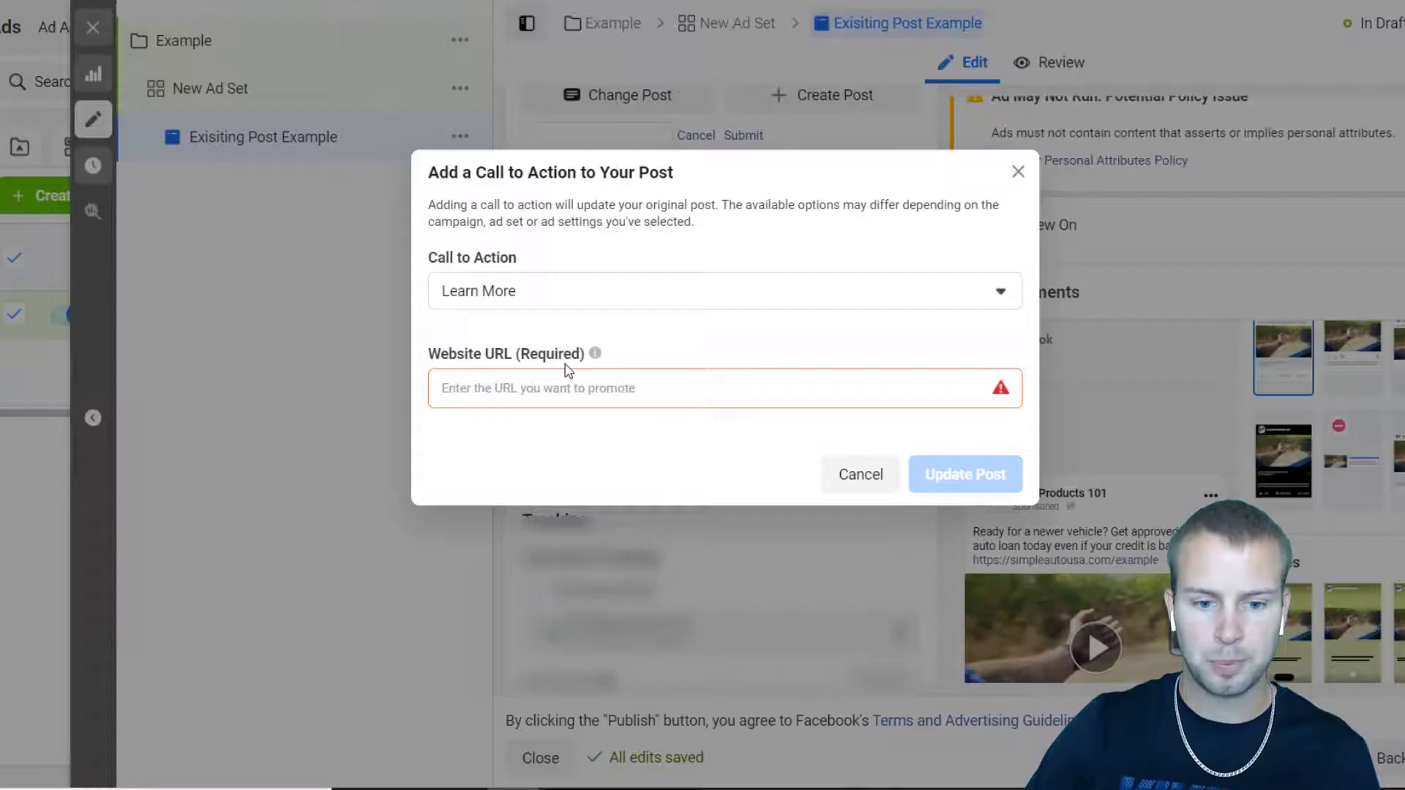
{"action": "left_click", "coordinate": [554, 391]}
{"action": "key", "text": "ctrl+v"}
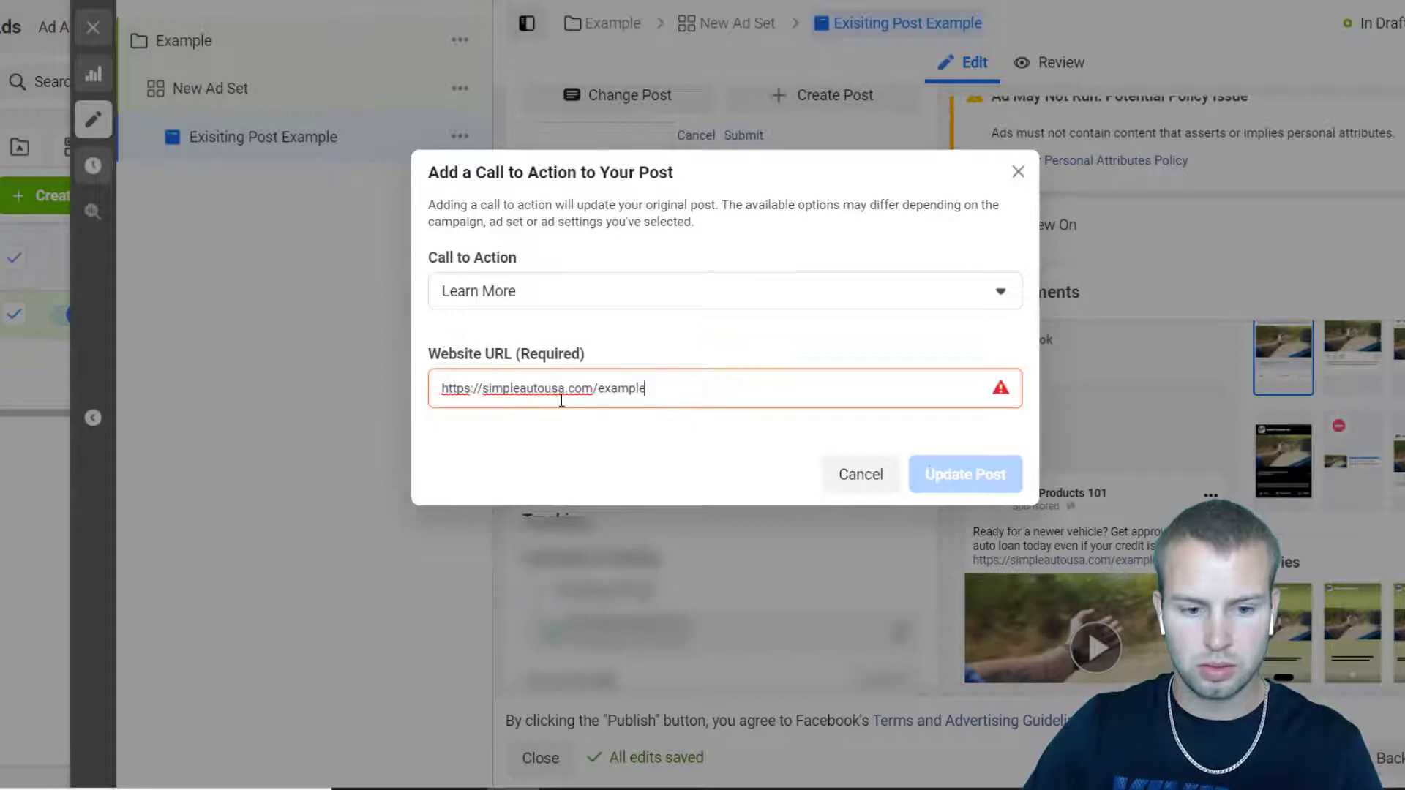
Choose Apply Now as the call to action and save it to the post.
{"action": "left_click", "coordinate": [772, 296]}
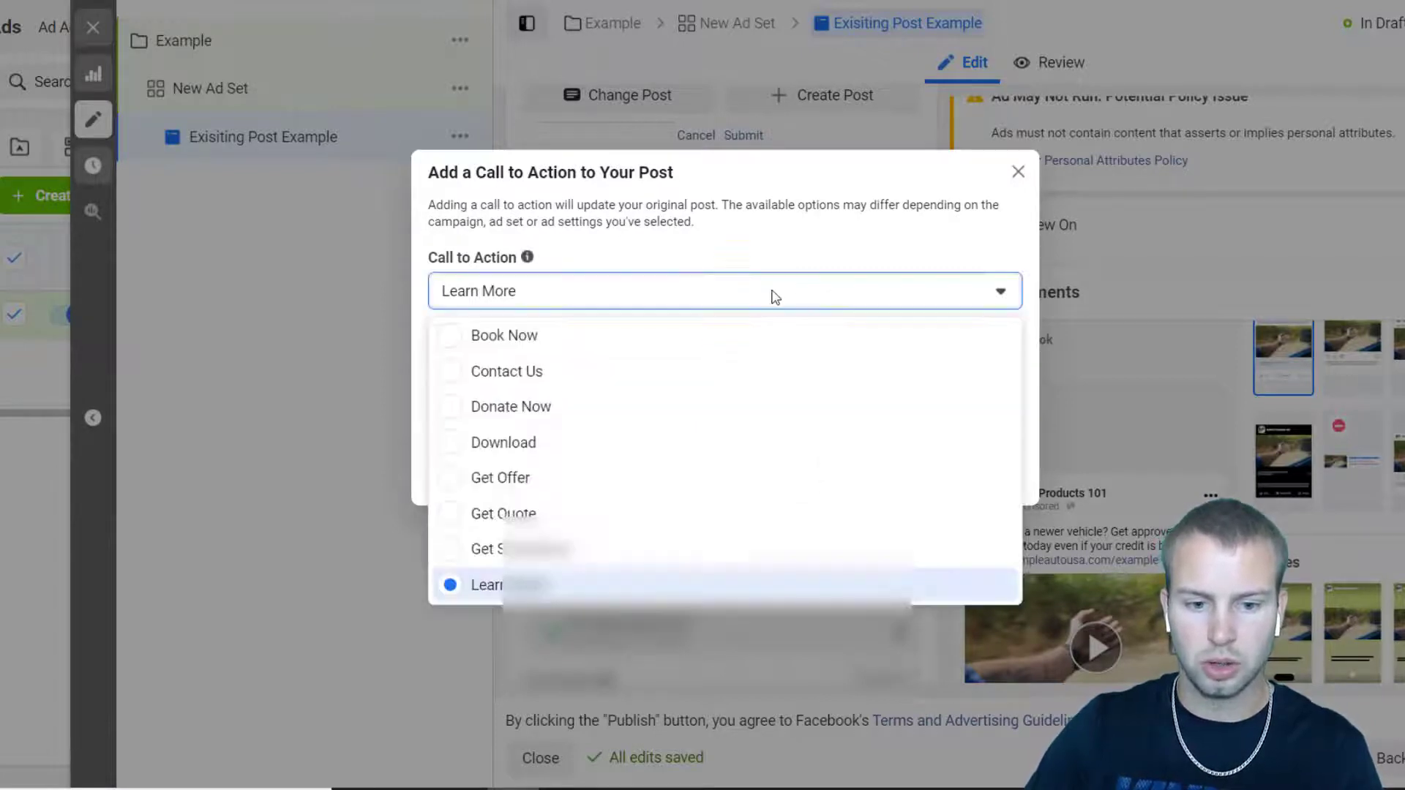
{"action": "scroll", "coordinate": [604, 497], "scroll_direction": "down", "scroll_amount": 5}
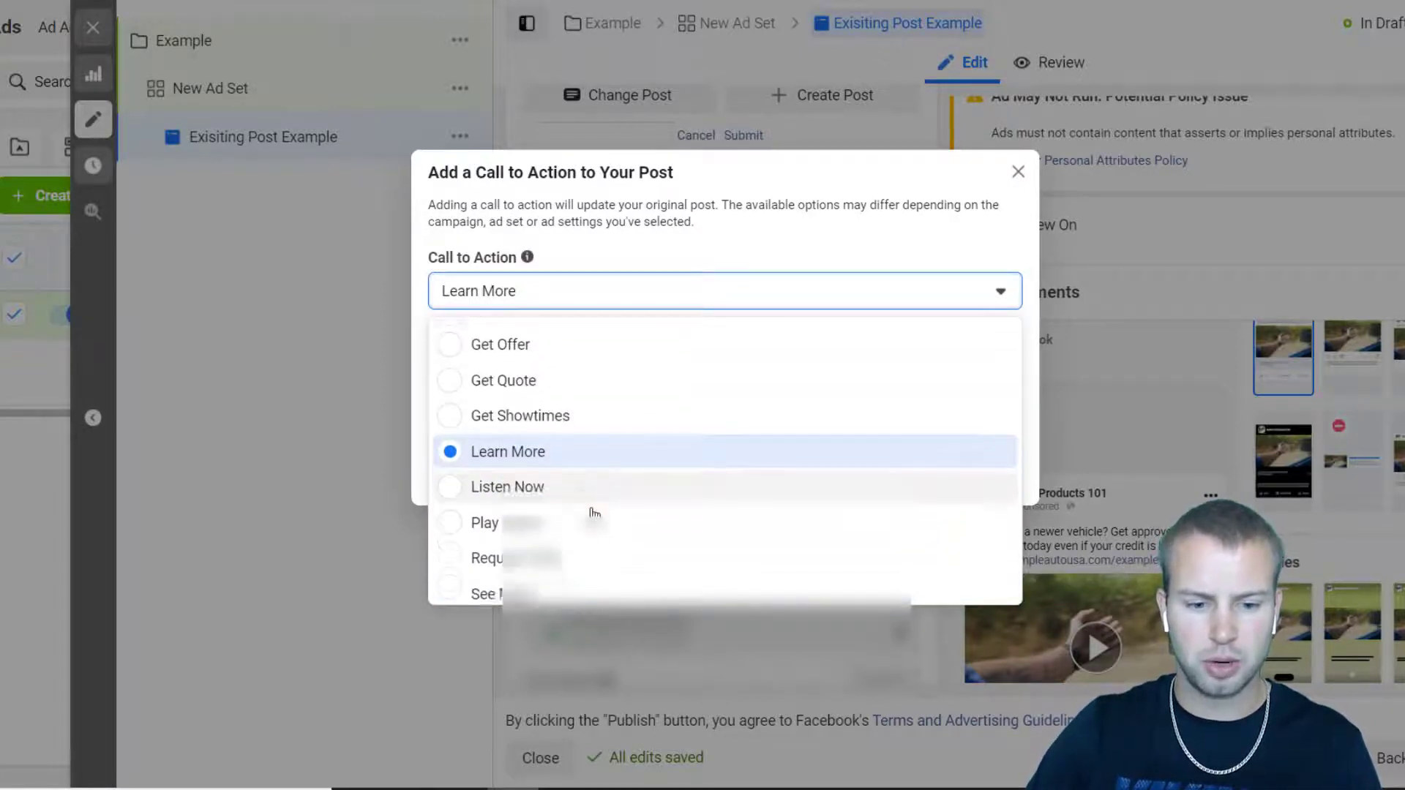
{"action": "scroll", "coordinate": [595, 512], "scroll_direction": "down", "scroll_amount": 1}
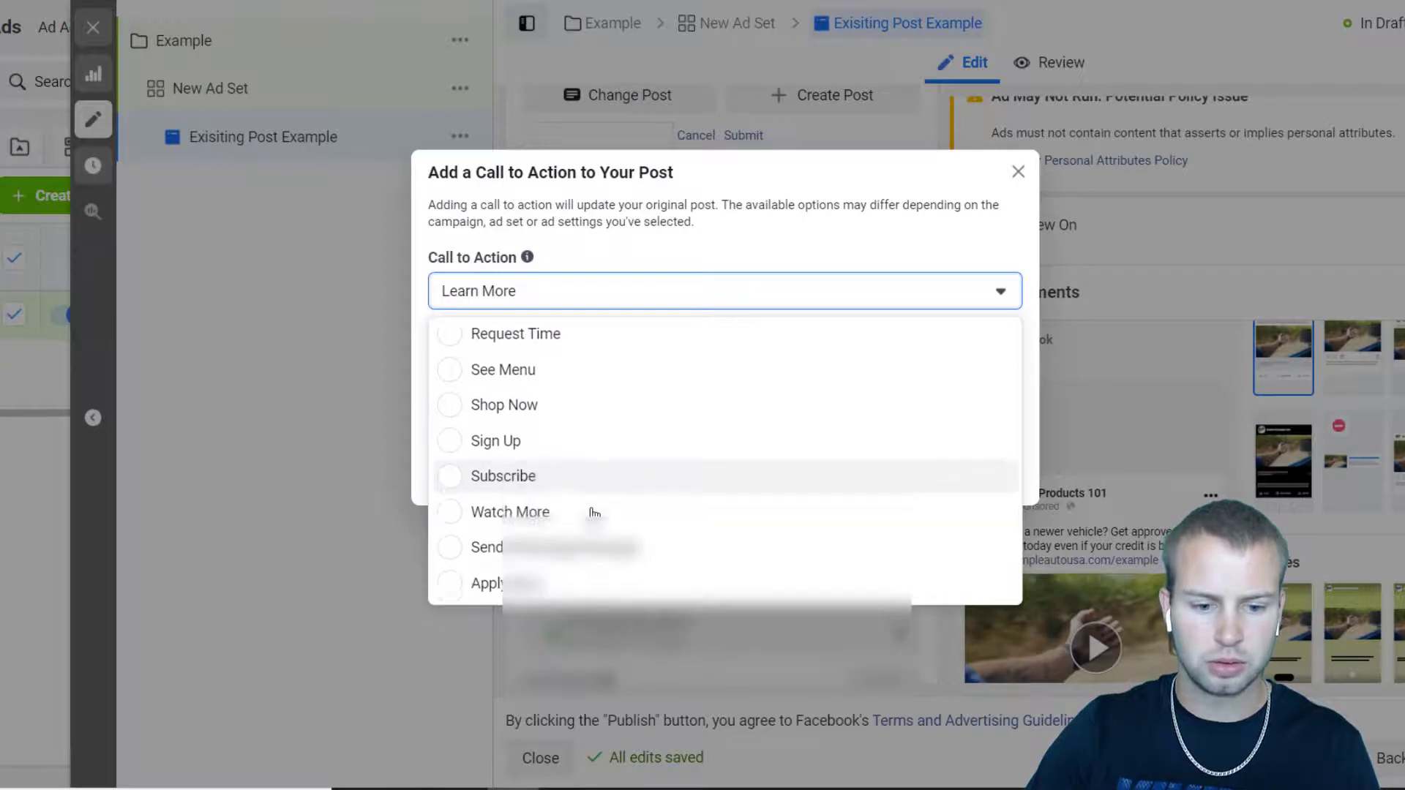
{"action": "left_click", "coordinate": [512, 583]}
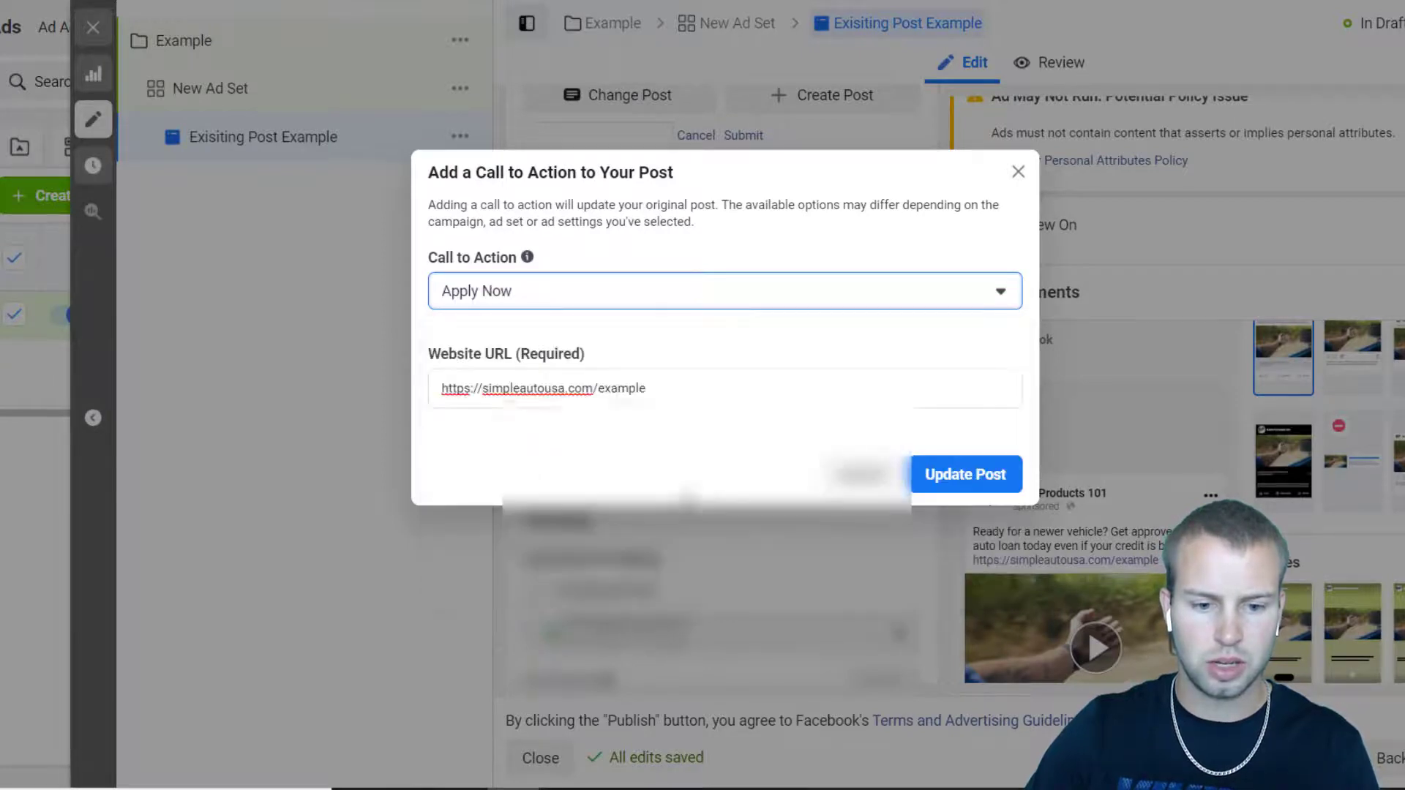
{"action": "left_click", "coordinate": [966, 474]}
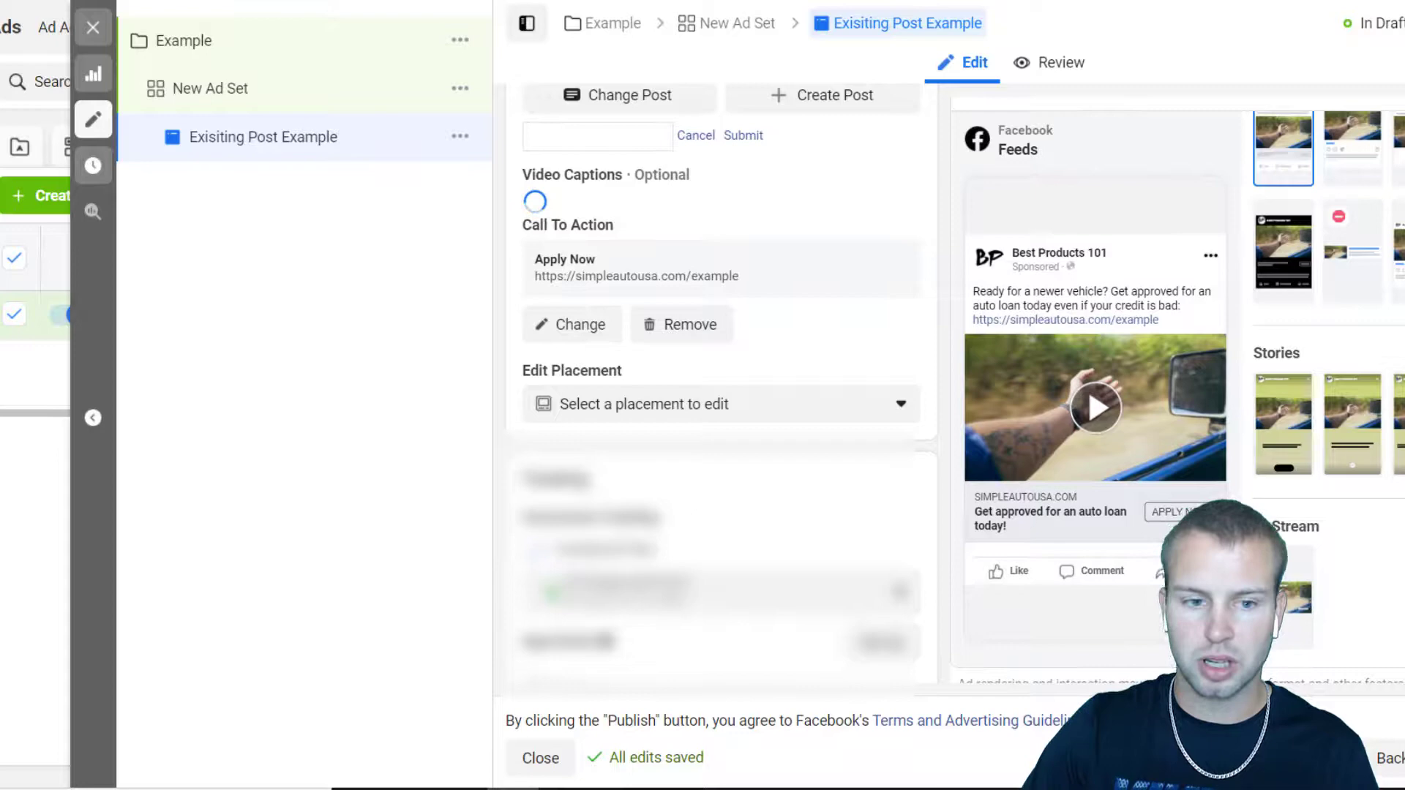
{"action": "mouse_move", "coordinate": [971, 410]}
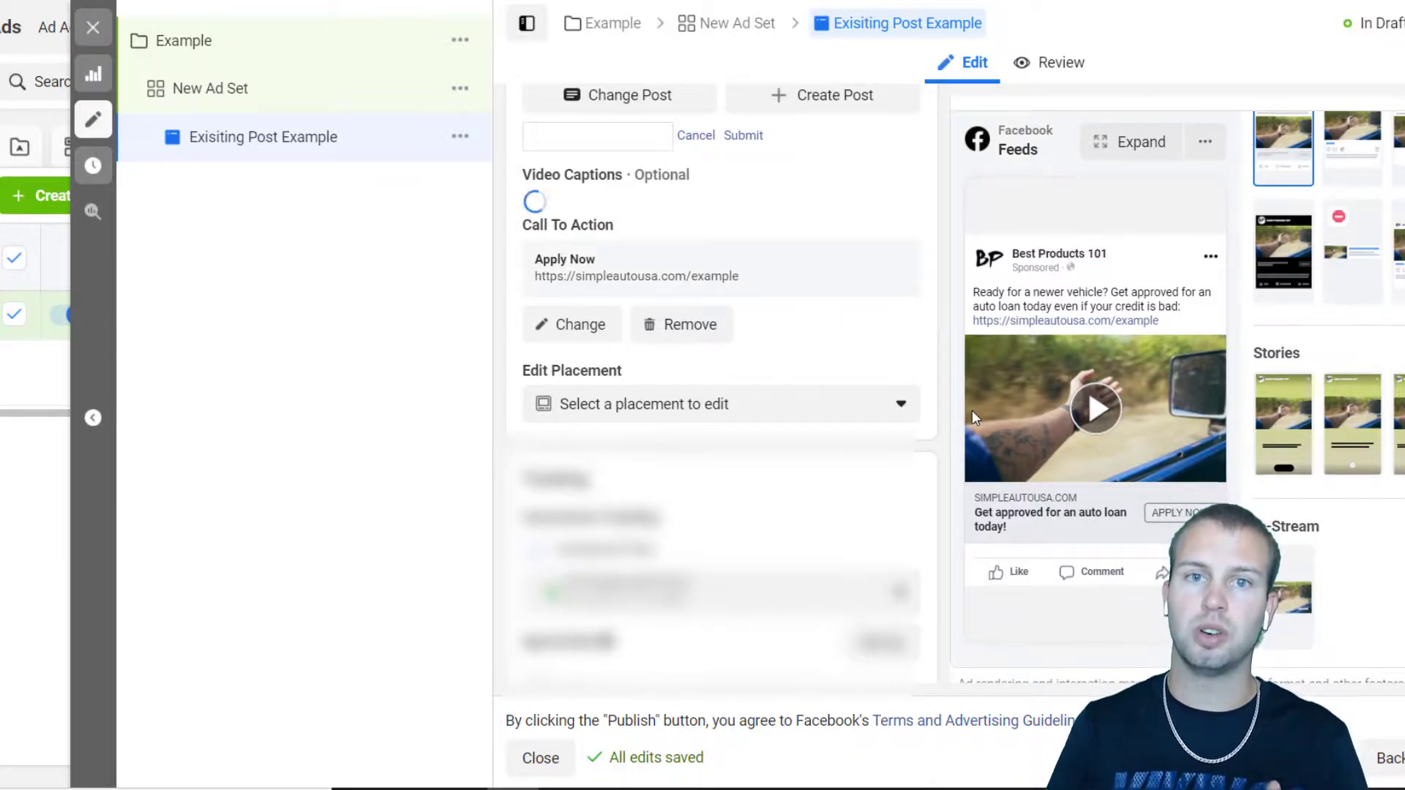